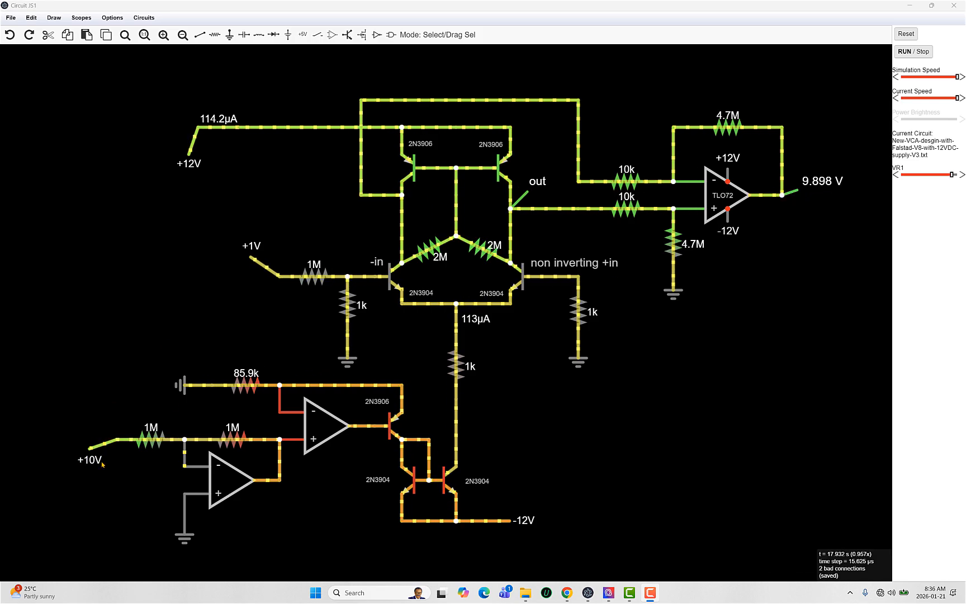
Set the control voltage source feeding the lower-left inverting op-amp stage to 5 V.
{"action": "right_click", "coordinate": [101, 446]}
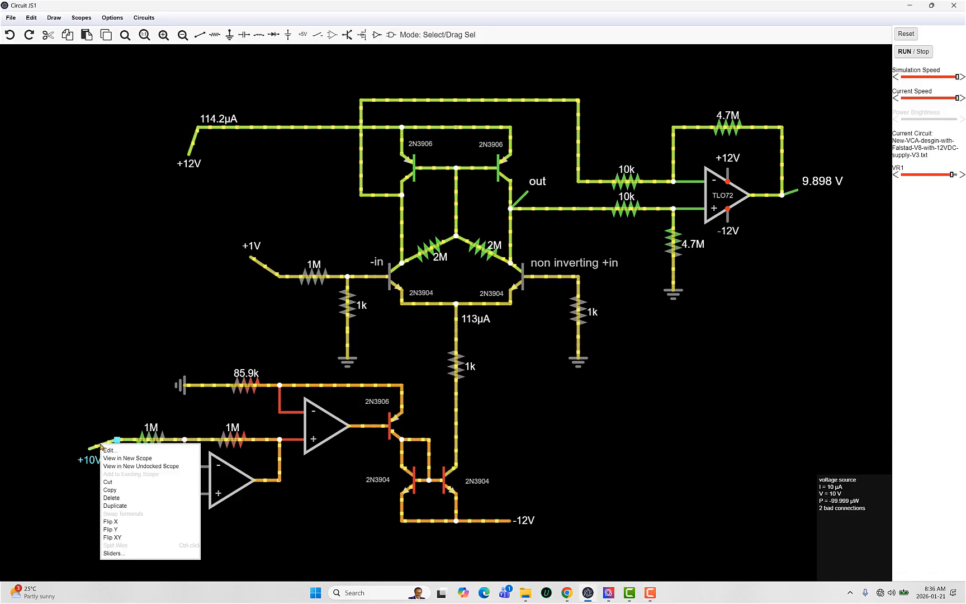
{"action": "left_click", "coordinate": [109, 450]}
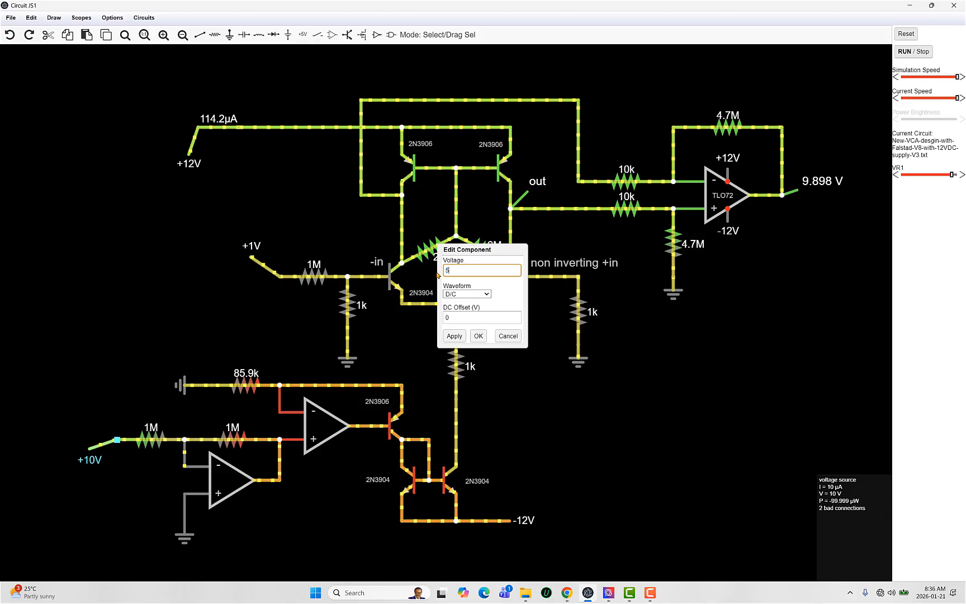
{"action": "left_click", "coordinate": [478, 336]}
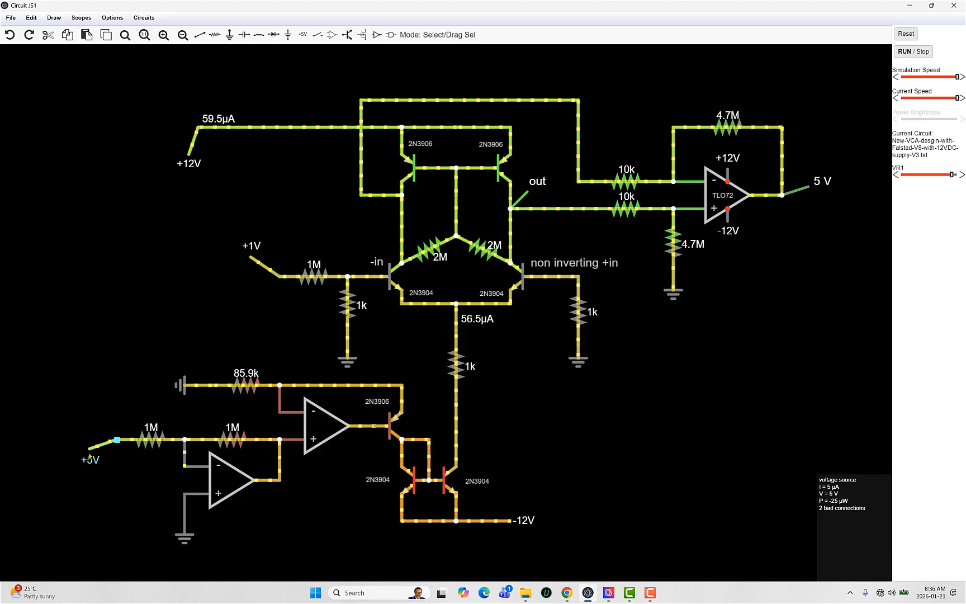
Set the control voltage source at the lower-left op-amp stage to 1 V.
{"action": "right_click", "coordinate": [99, 448]}
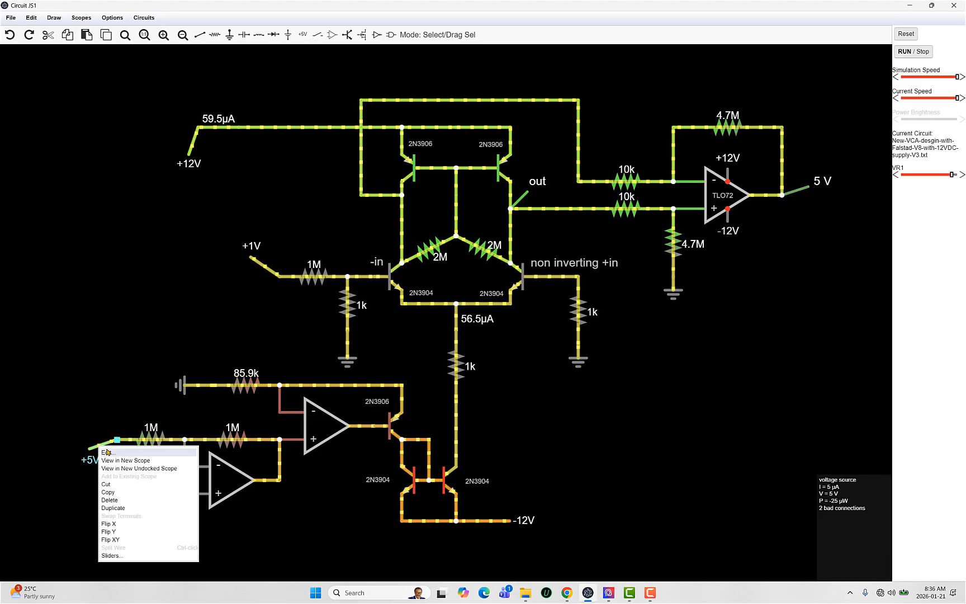
{"action": "left_click", "coordinate": [107, 452]}
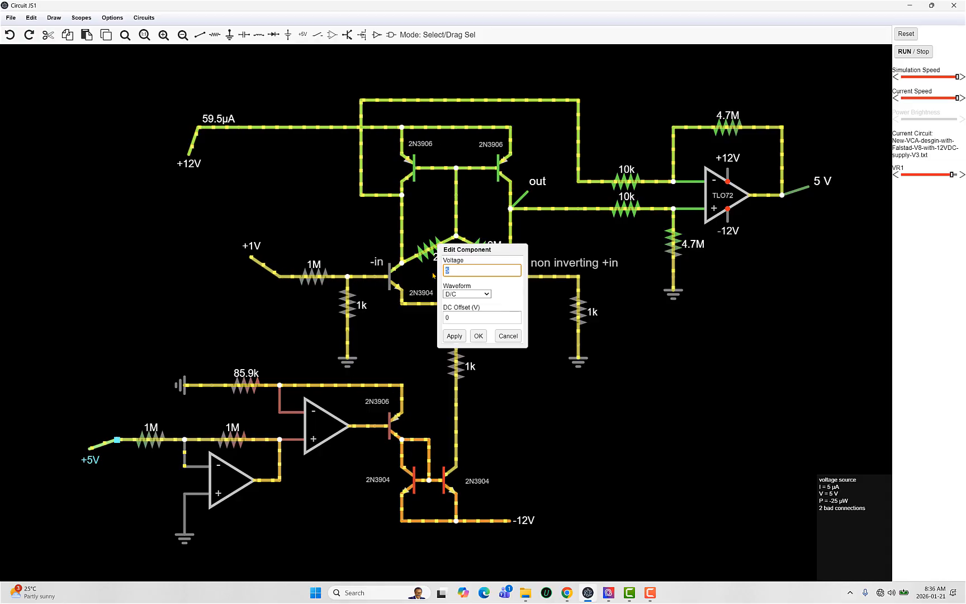
{"action": "left_click", "coordinate": [478, 336]}
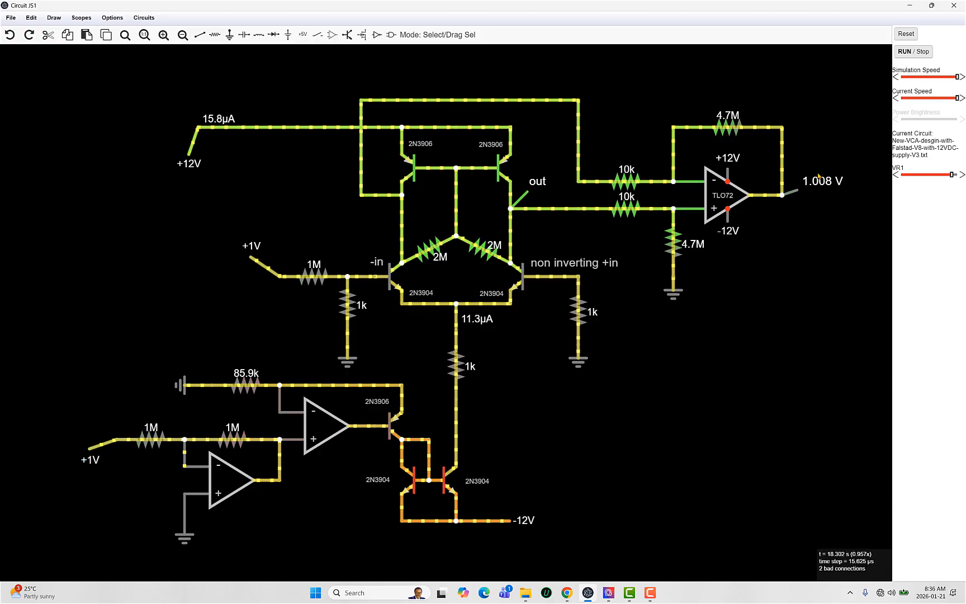
Set the control voltage source at the lower-left op-amp stage to 0.1 V.
{"action": "right_click", "coordinate": [103, 447]}
{"action": "left_click", "coordinate": [110, 451]}
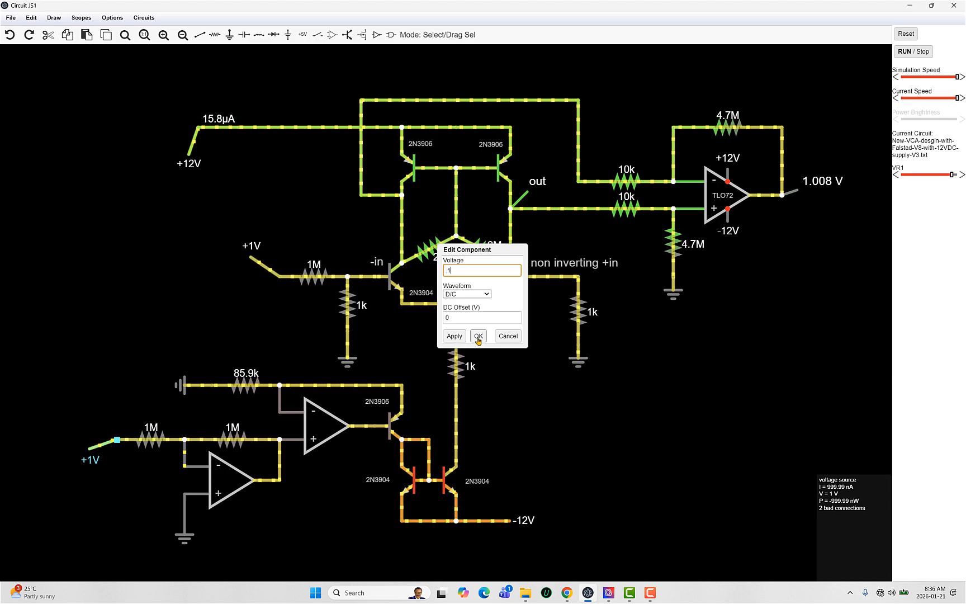
{"action": "left_click", "coordinate": [478, 336]}
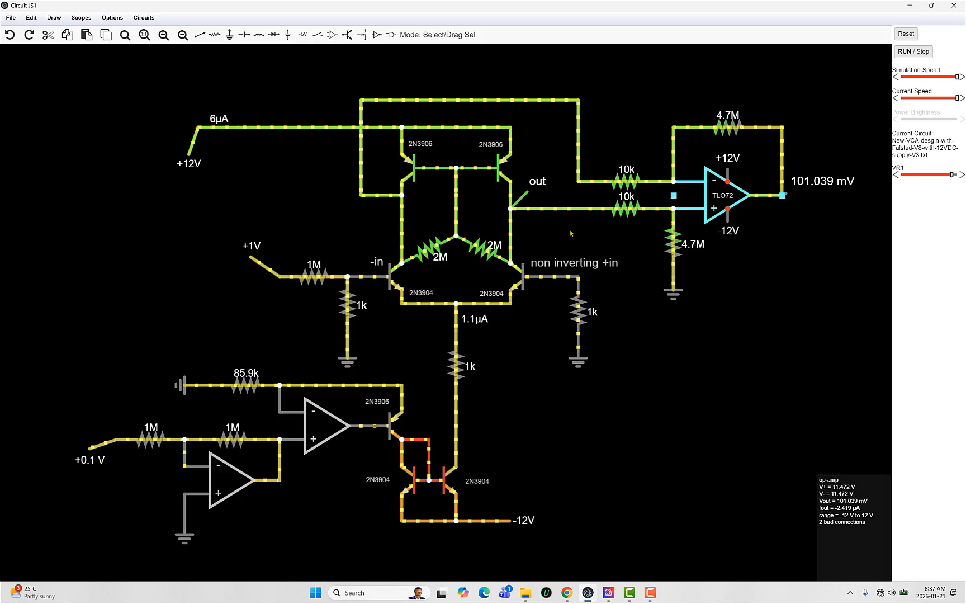
Set the control voltage source at the lower-left op-amp stage to 1 mV, entered as 1m.
{"action": "right_click", "coordinate": [105, 448]}
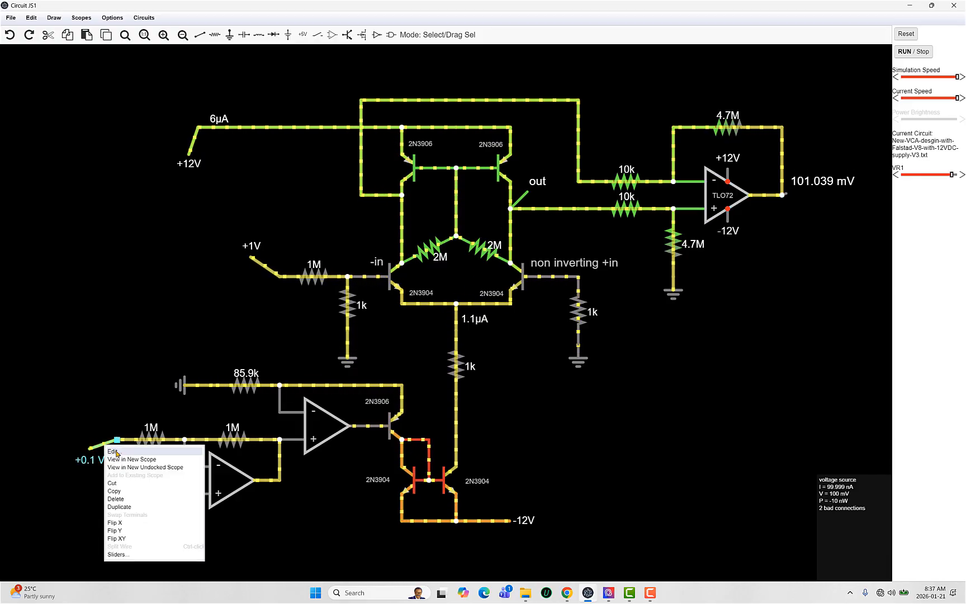
{"action": "left_click", "coordinate": [114, 451]}
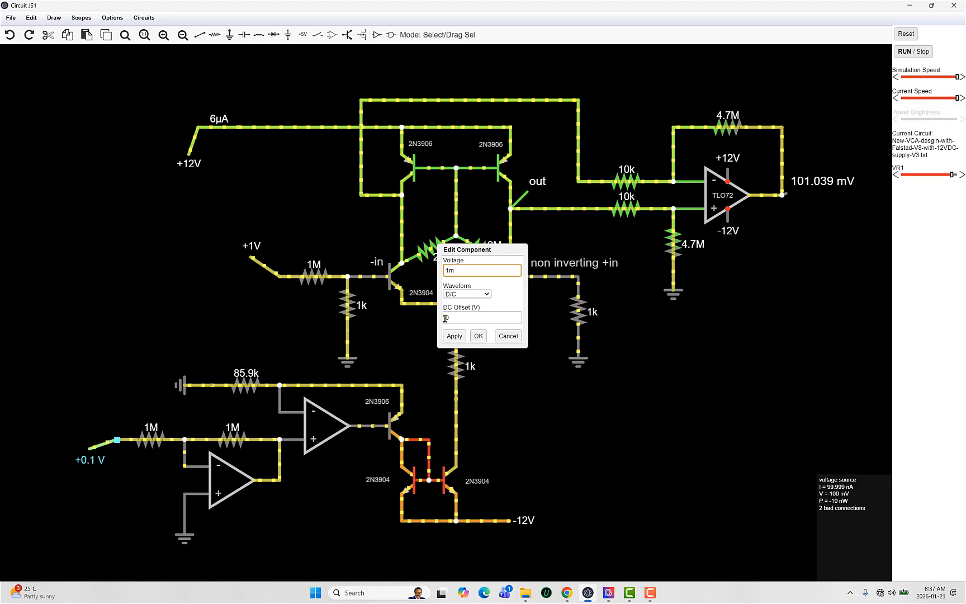
{"action": "left_click", "coordinate": [479, 337]}
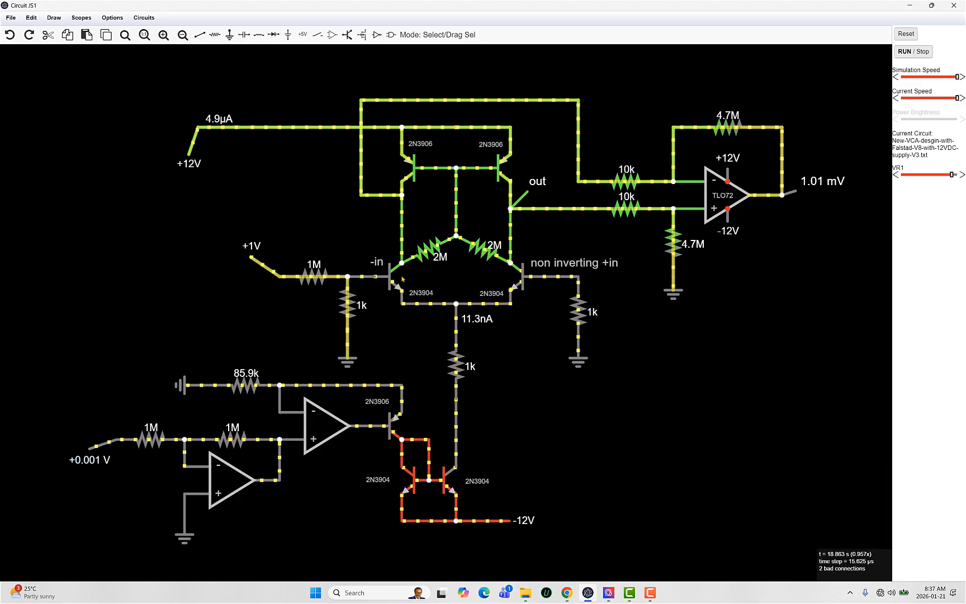
Set the control voltage source at the lower-left op-amp stage to 10 V.
{"action": "right_click", "coordinate": [98, 448]}
{"action": "left_click", "coordinate": [108, 451]}
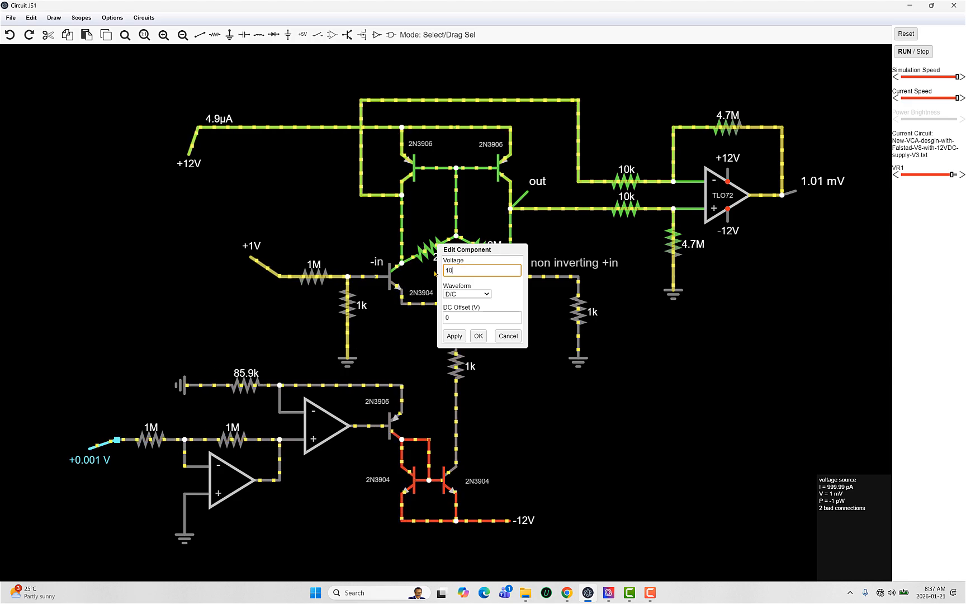
{"action": "left_click", "coordinate": [477, 336]}
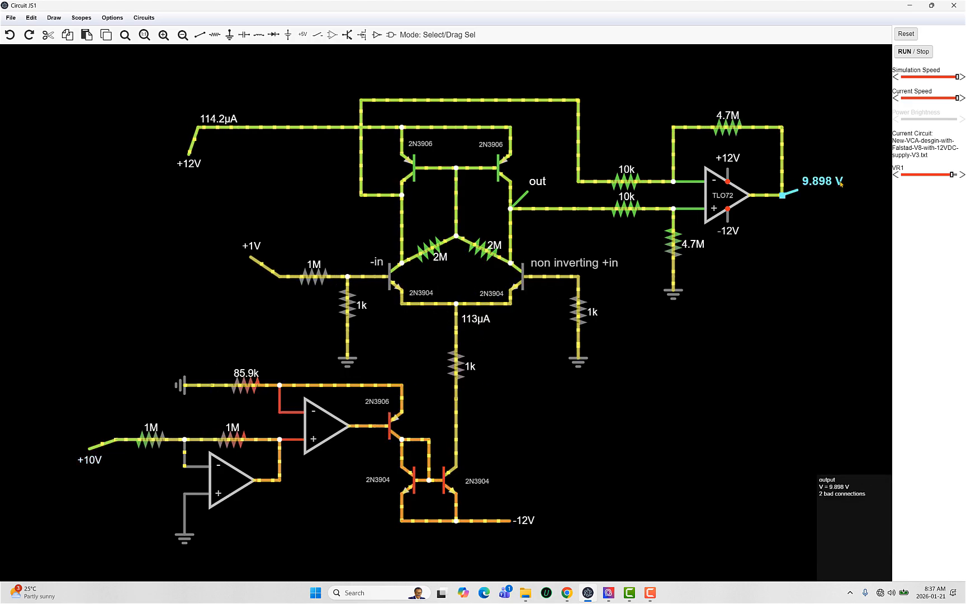
Set the voltage source feeding the -in side of the differential pair to 10 mV, entered as 10m.
{"action": "right_click", "coordinate": [258, 263]}
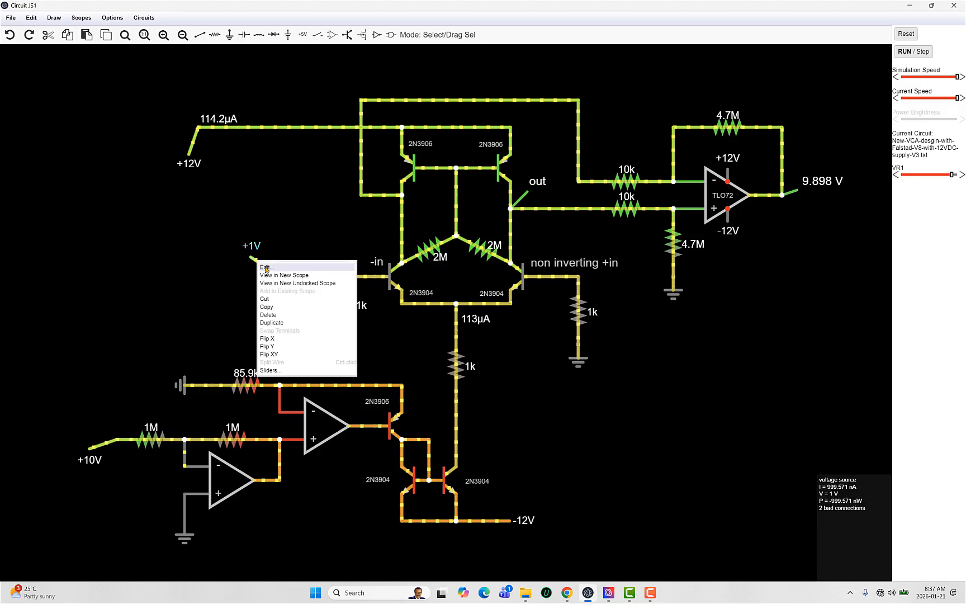
{"action": "left_click", "coordinate": [266, 269]}
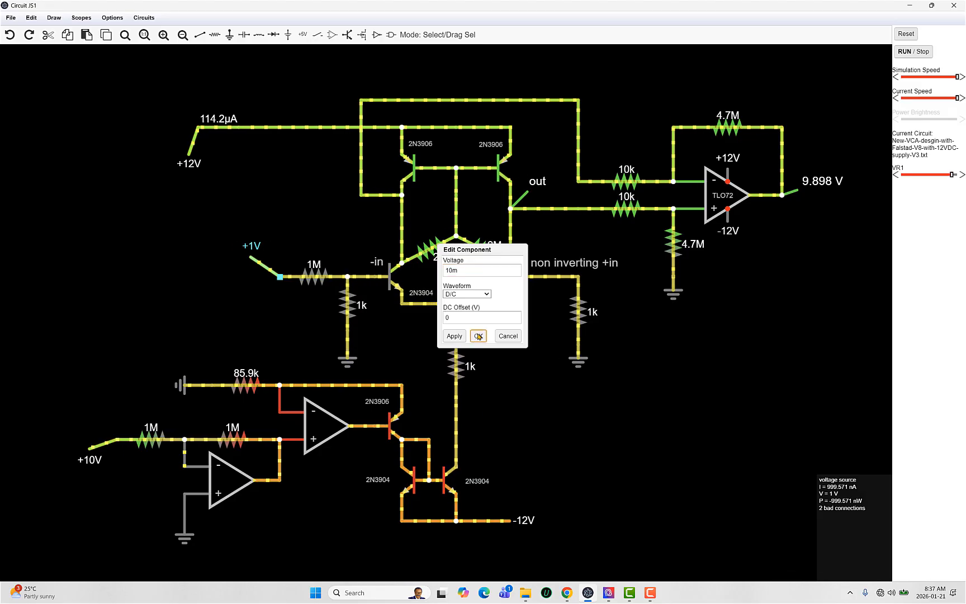
{"action": "left_click", "coordinate": [479, 336]}
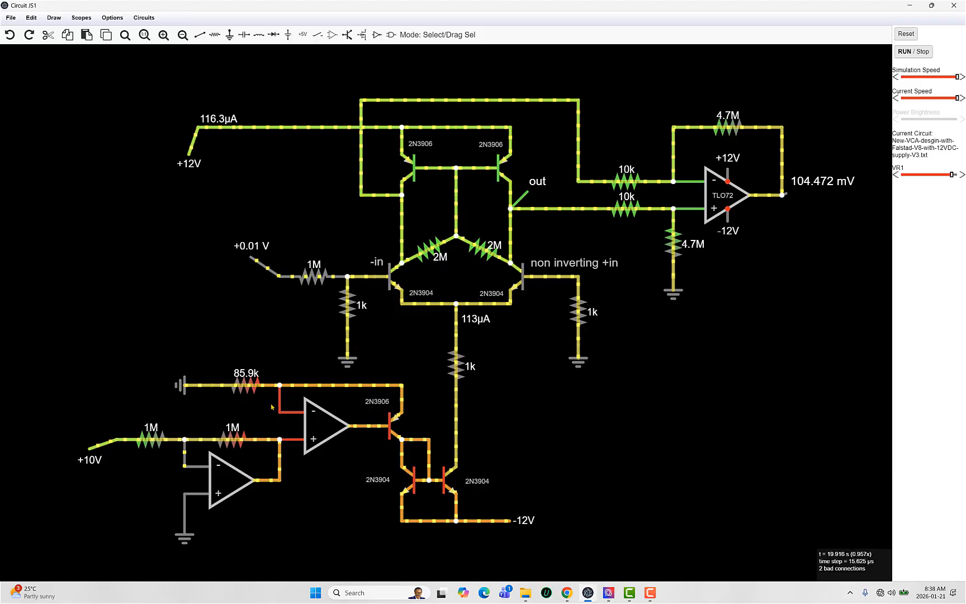
Inspect the properties of the 85.9k resistor connected to ground in the current source section.
{"action": "right_click", "coordinate": [243, 388]}
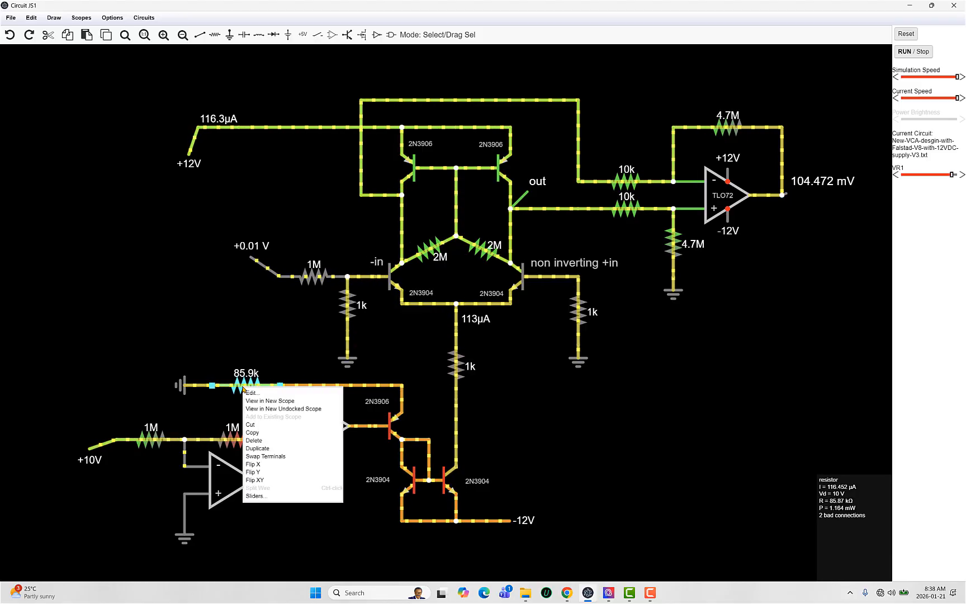
{"action": "left_click", "coordinate": [216, 339]}
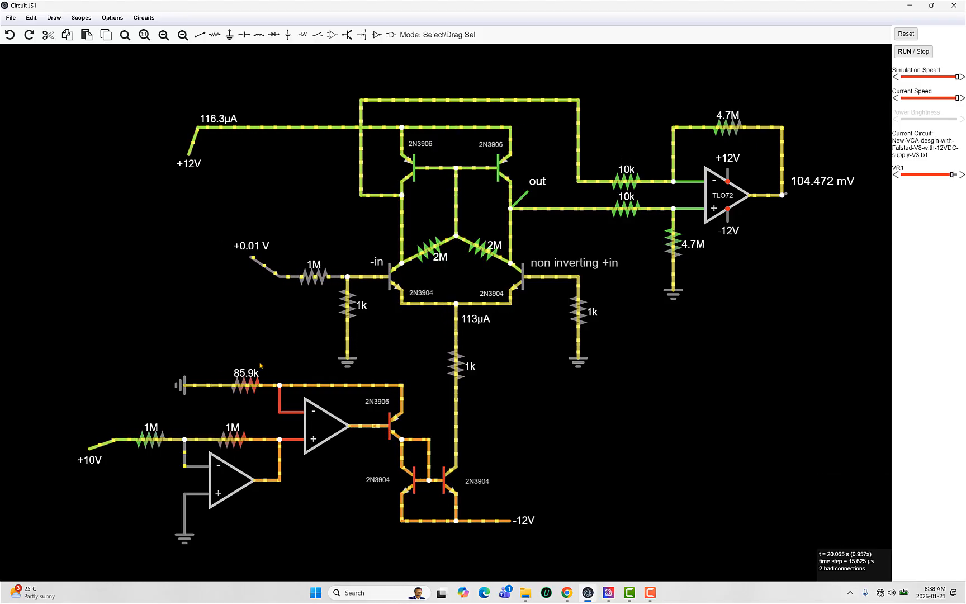
{"action": "right_click", "coordinate": [238, 386]}
{"action": "left_click", "coordinate": [257, 391]}
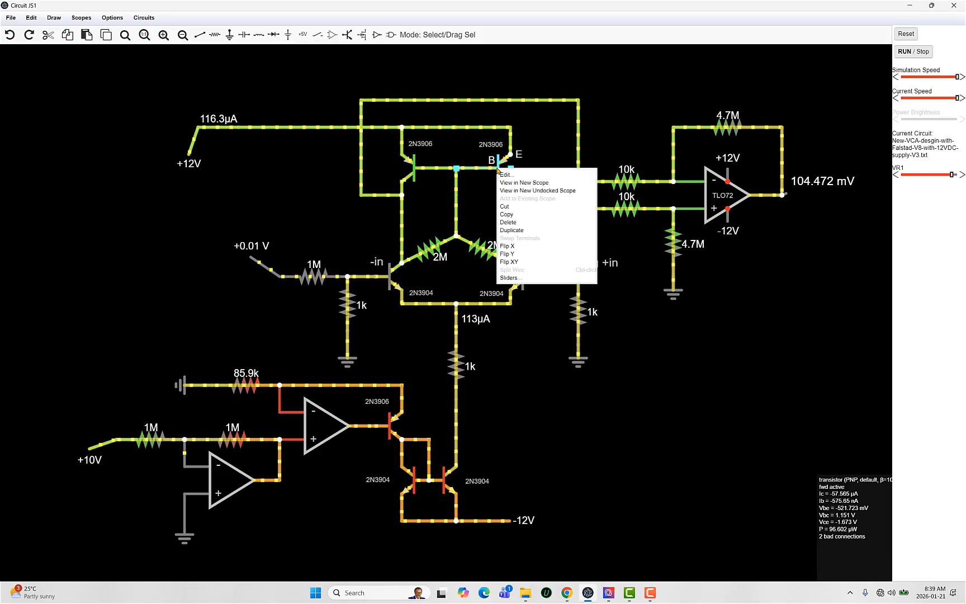
Check the Beta/hFE setting of the right-hand 2N3906 transistor in the current mirror load.
{"action": "left_click", "coordinate": [503, 175]}
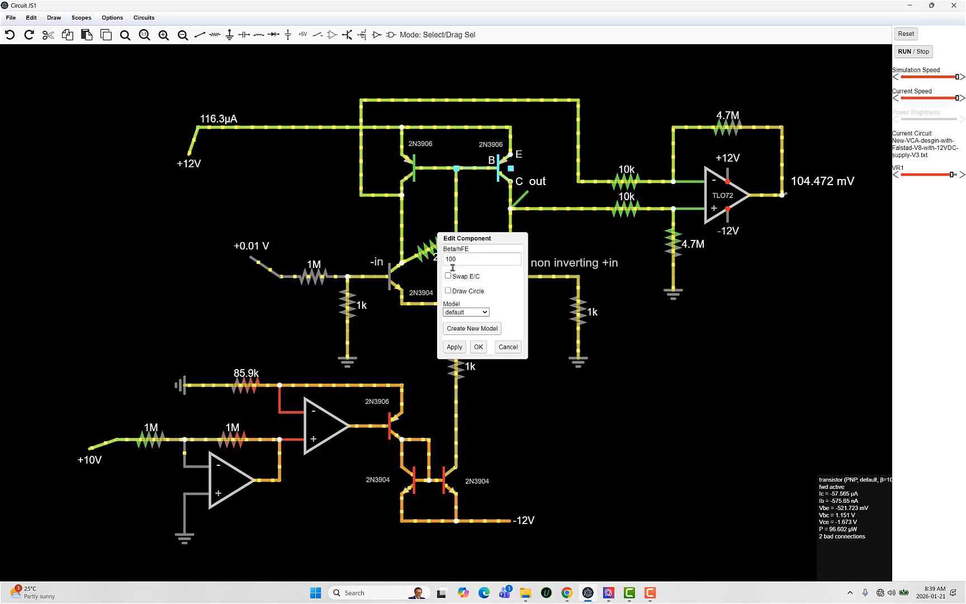
{"action": "left_click", "coordinate": [508, 347]}
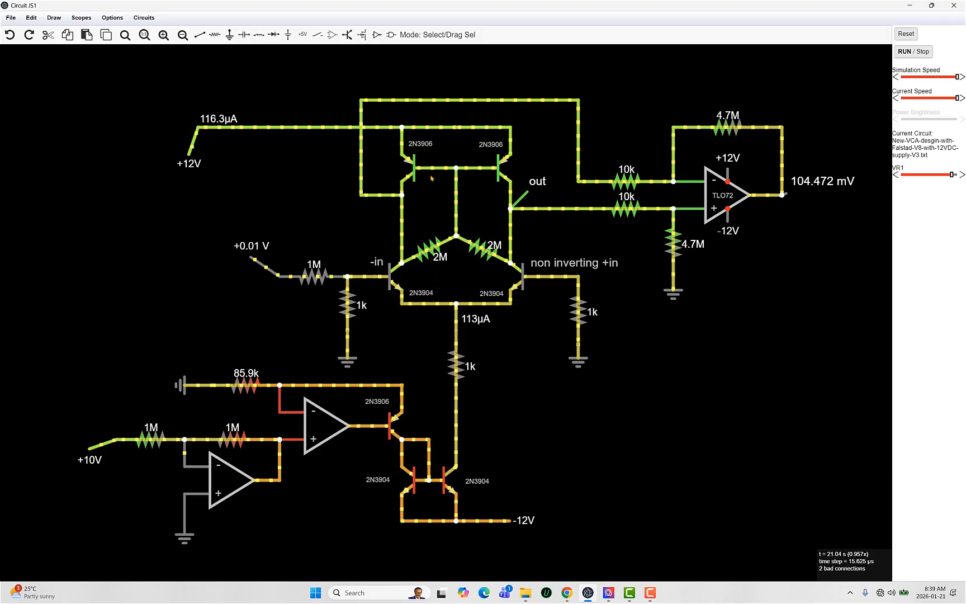
Set the Beta/hFE of the 2N3904 transistor on the non-inverting input to 50.
{"action": "right_click", "coordinate": [521, 278]}
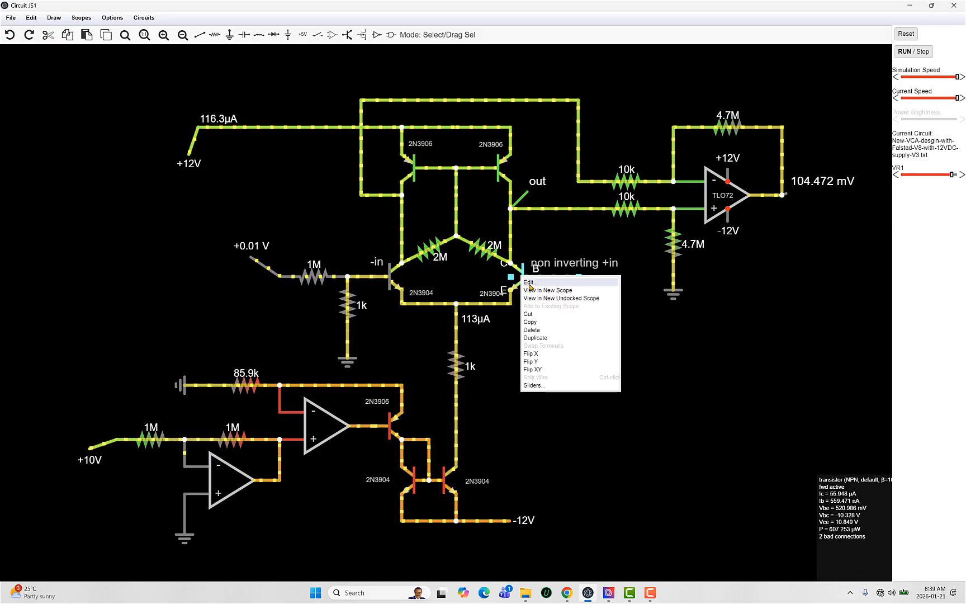
{"action": "left_click", "coordinate": [528, 282]}
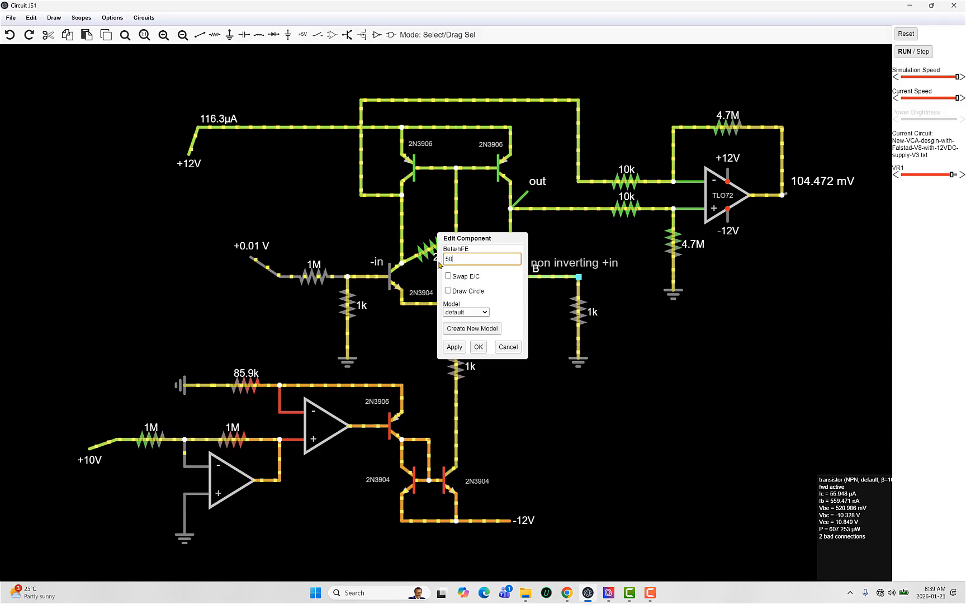
{"action": "left_click", "coordinate": [478, 347]}
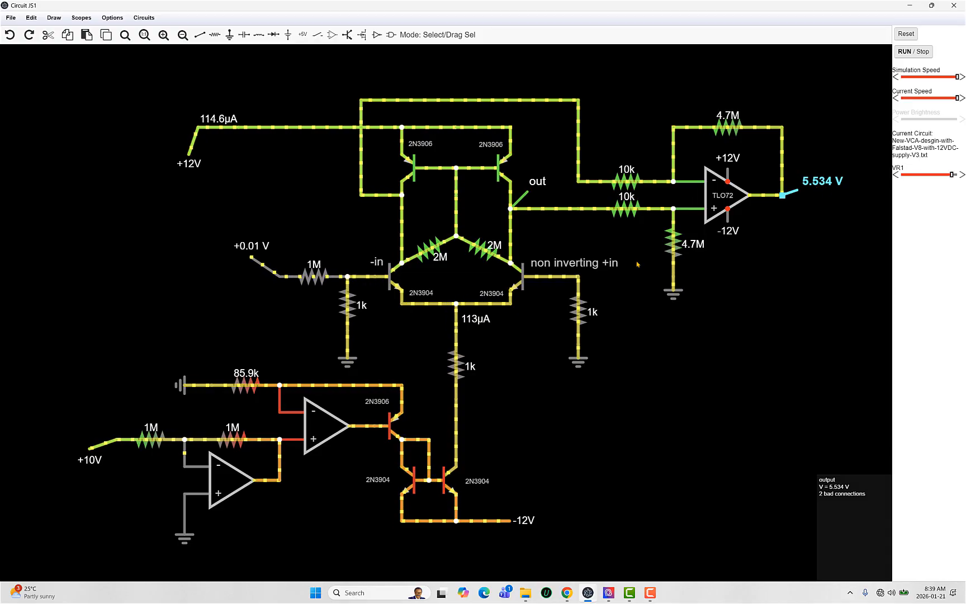
Set the Beta/hFE of the 2N3904 transistor on the non-inverting input to 100.
{"action": "right_click", "coordinate": [520, 280]}
{"action": "left_click", "coordinate": [533, 286]}
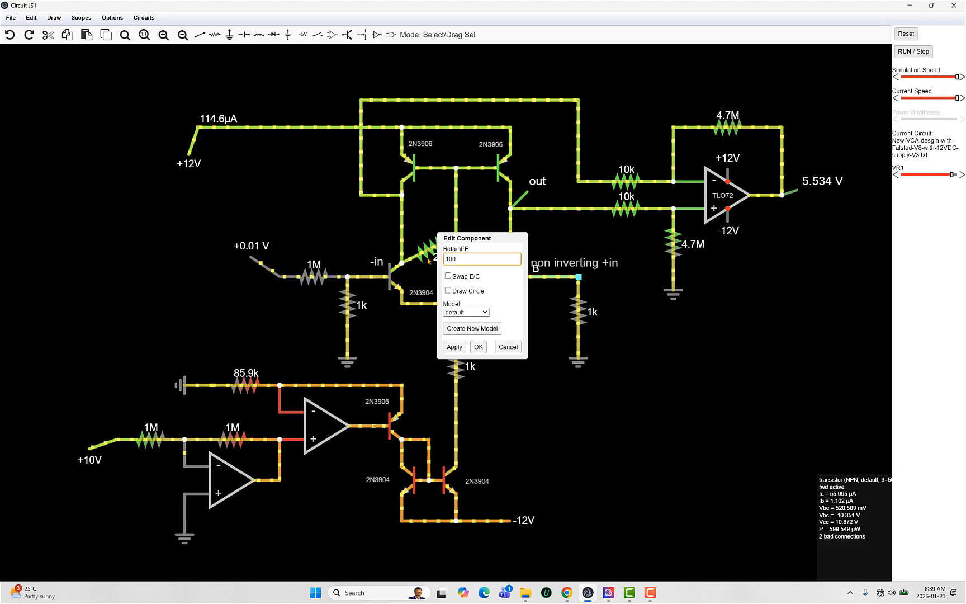
{"action": "type", "text": "100"}
{"action": "left_click", "coordinate": [479, 347]}
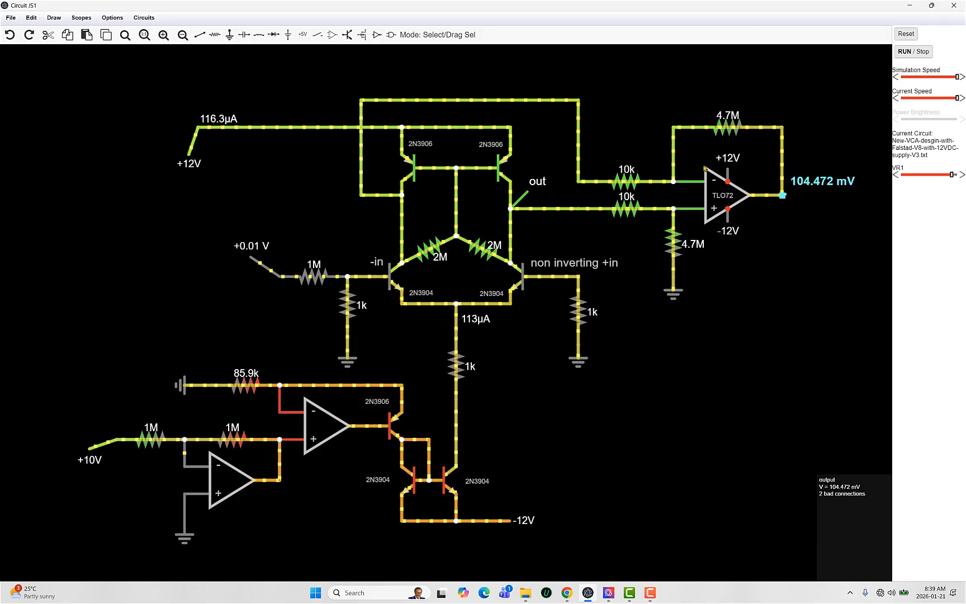
Check the voltage setting of the source feeding the -in side of the differential pair.
{"action": "right_click", "coordinate": [259, 265]}
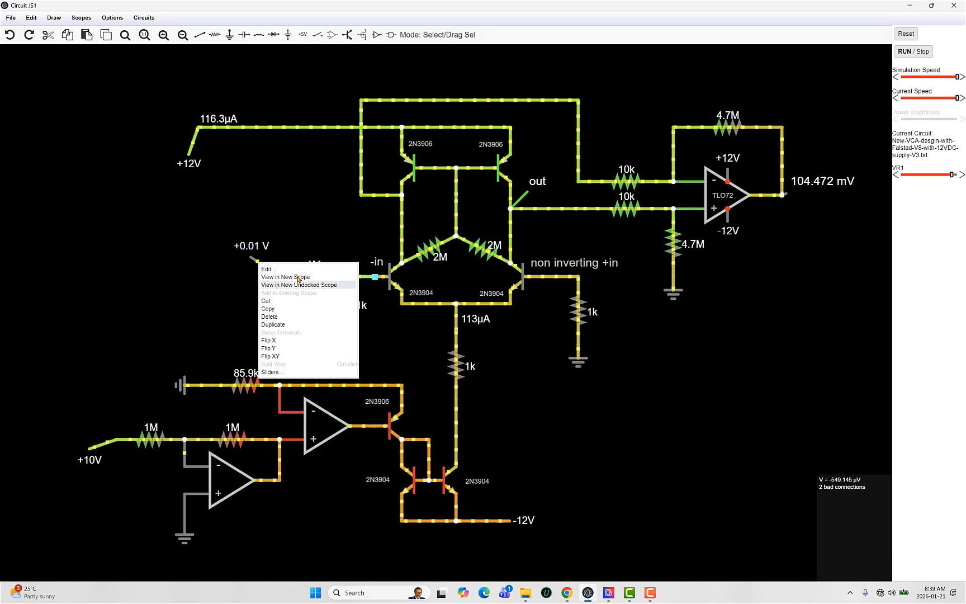
{"action": "left_click", "coordinate": [274, 270]}
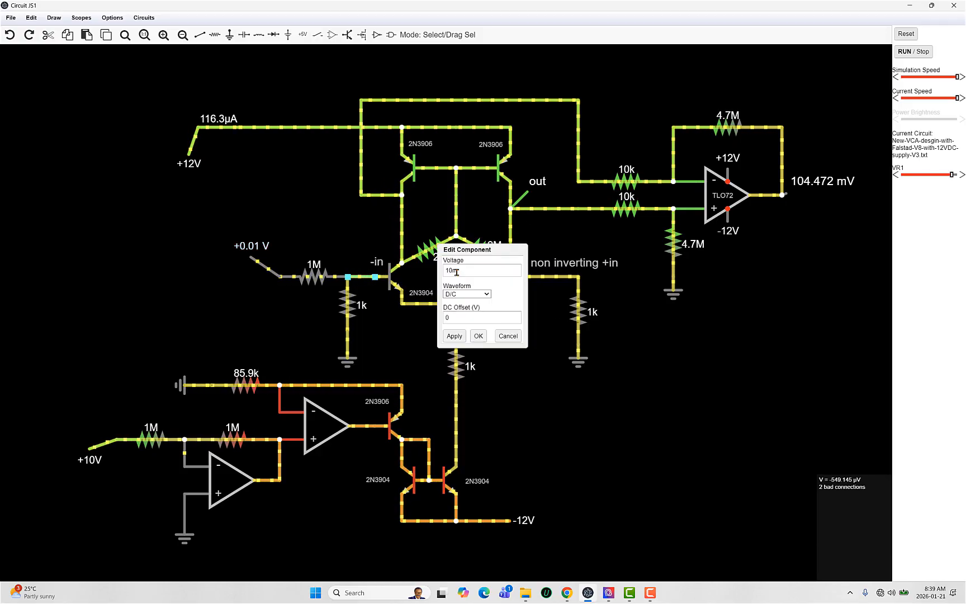
{"action": "left_click", "coordinate": [508, 336]}
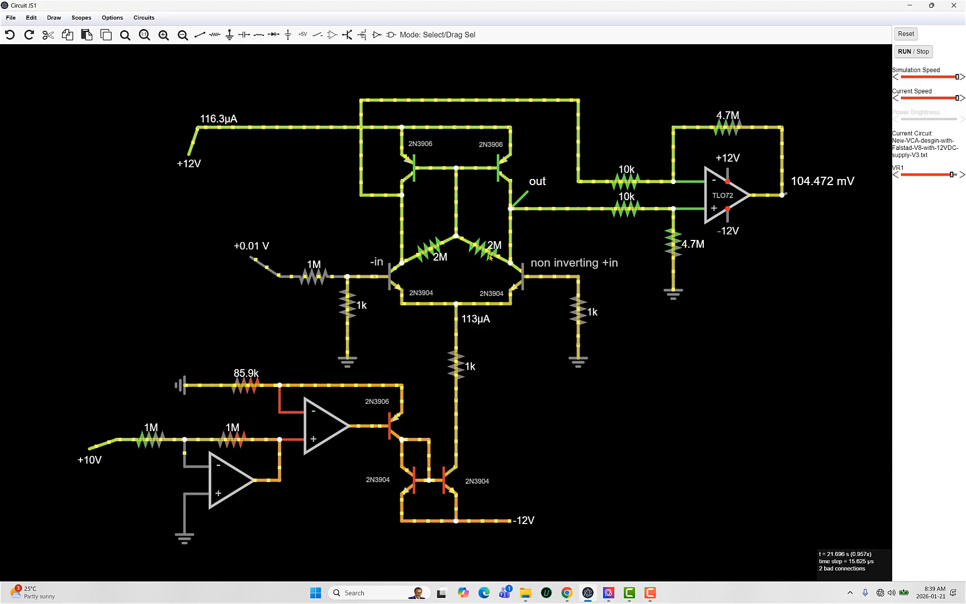
Set the Beta/hFE of the 2N3904 transistor on the non-inverting input to 90.
{"action": "right_click", "coordinate": [523, 280]}
{"action": "left_click", "coordinate": [538, 343]}
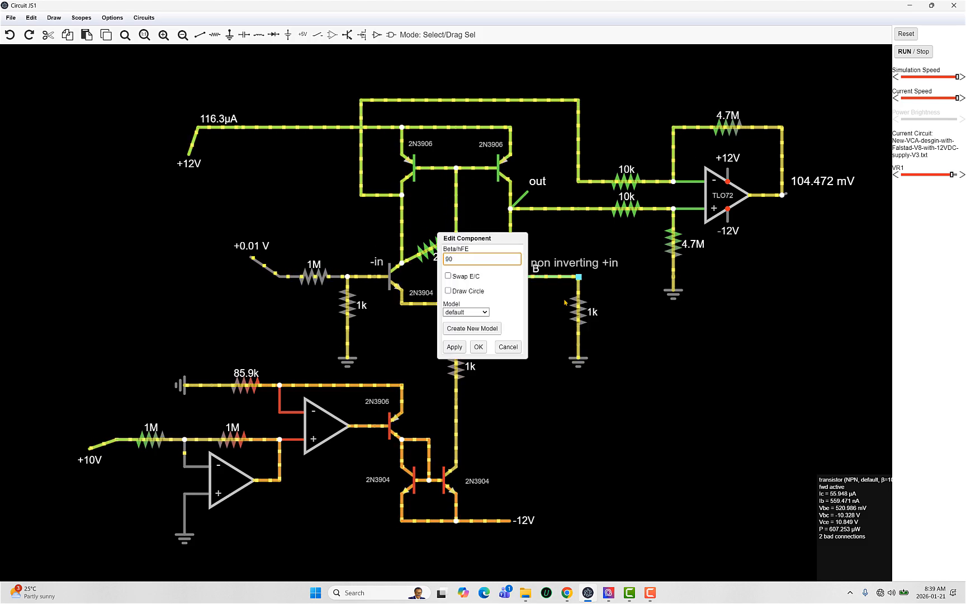
{"action": "left_click", "coordinate": [482, 346]}
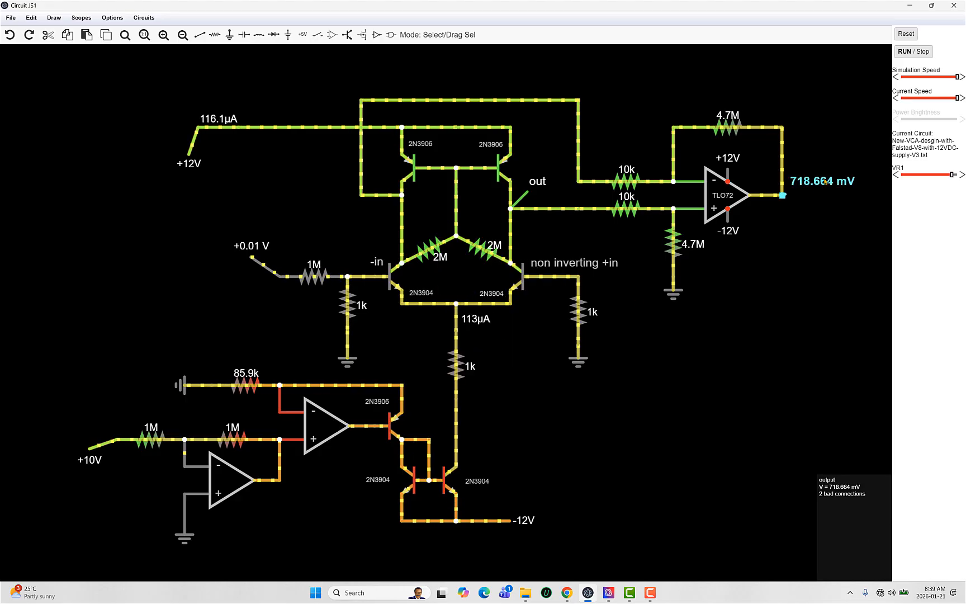
Set the Beta/hFE of the 2N3904 transistor on the non-inverting input to 95.
{"action": "right_click", "coordinate": [522, 278]}
{"action": "left_click", "coordinate": [523, 282]}
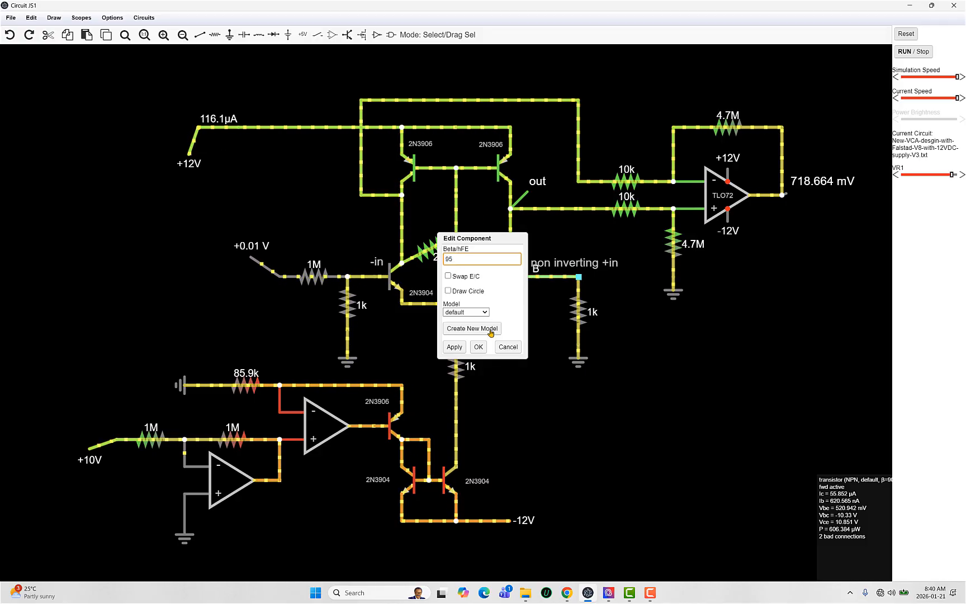
{"action": "left_click", "coordinate": [479, 347]}
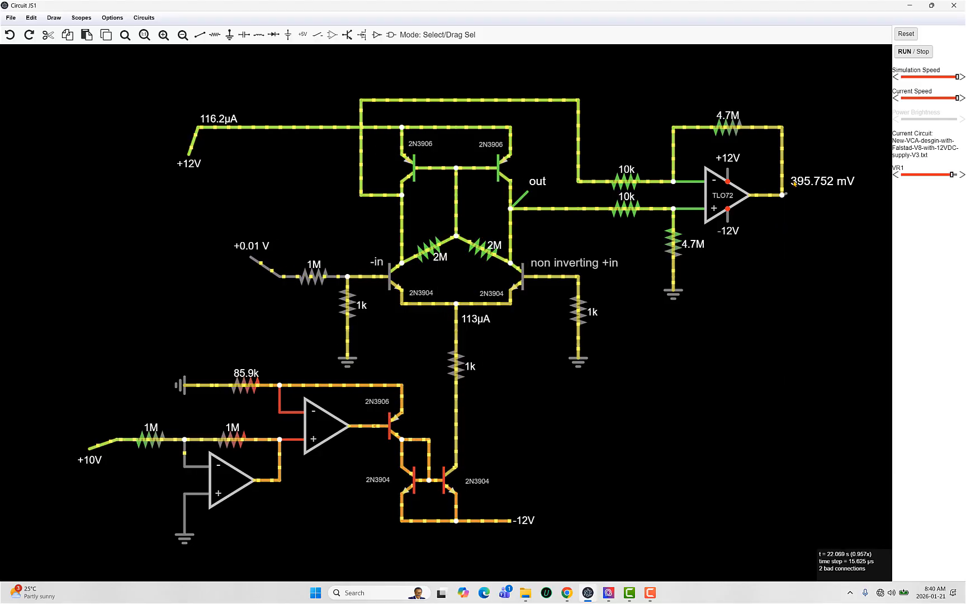
Raise the Beta/hFE of the 2N3904 transistor on the non-inverting input slightly further.
{"action": "right_click", "coordinate": [523, 281]}
{"action": "left_click", "coordinate": [531, 285]}
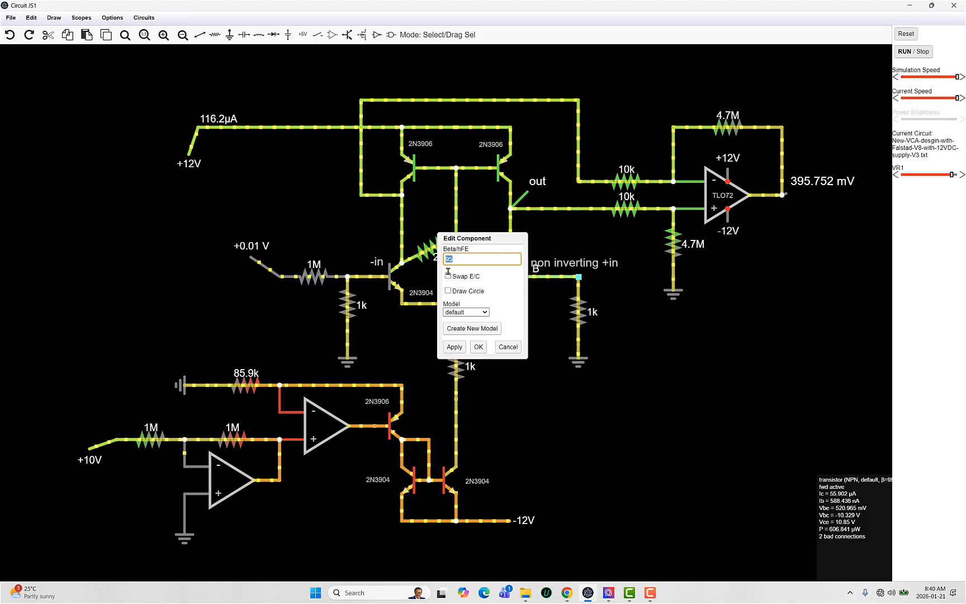
{"action": "left_click", "coordinate": [481, 347]}
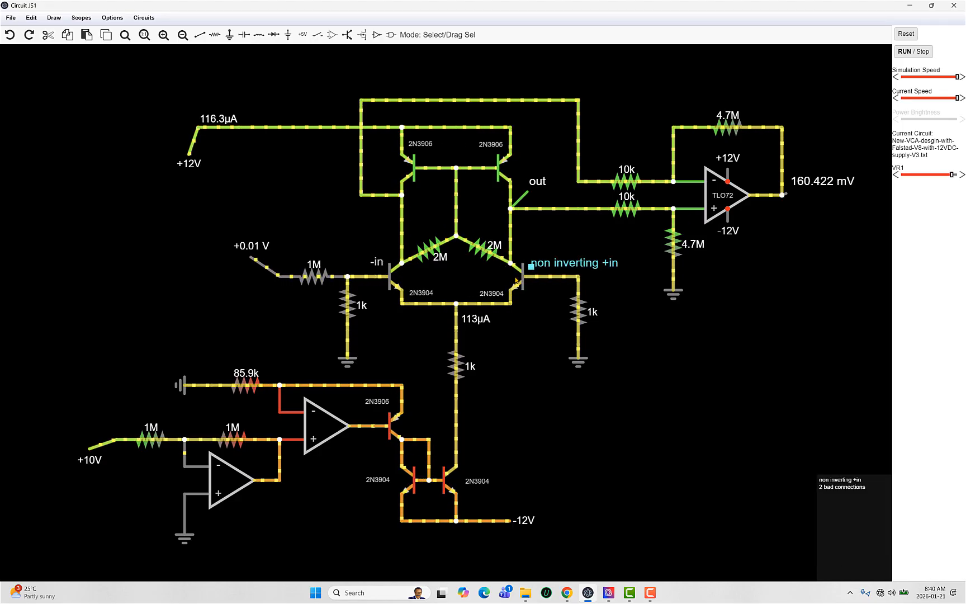
Set the Beta/hFE of the 2N3904 transistor on the non-inverting input to 100.
{"action": "right_click", "coordinate": [521, 276]}
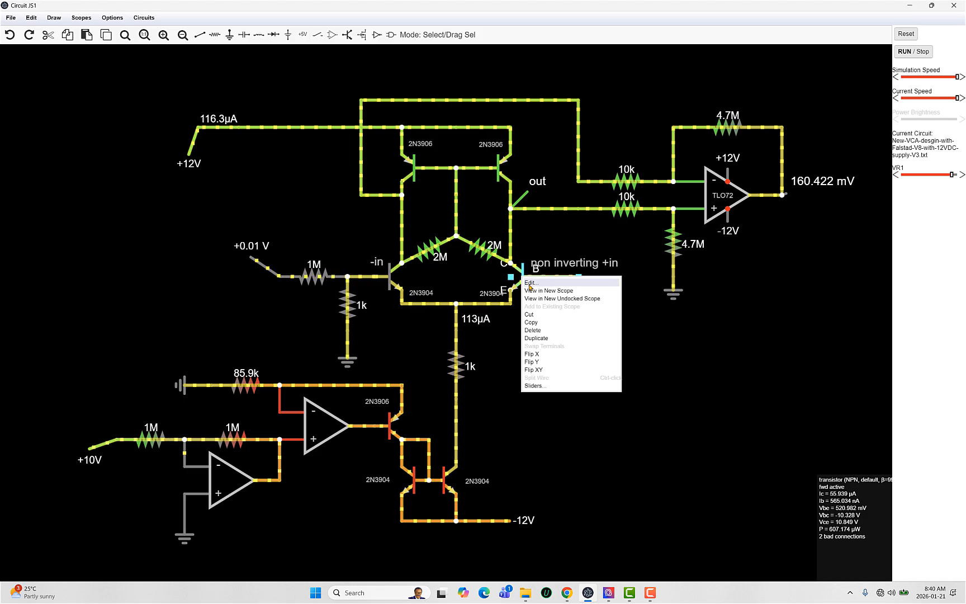
{"action": "left_click", "coordinate": [530, 283]}
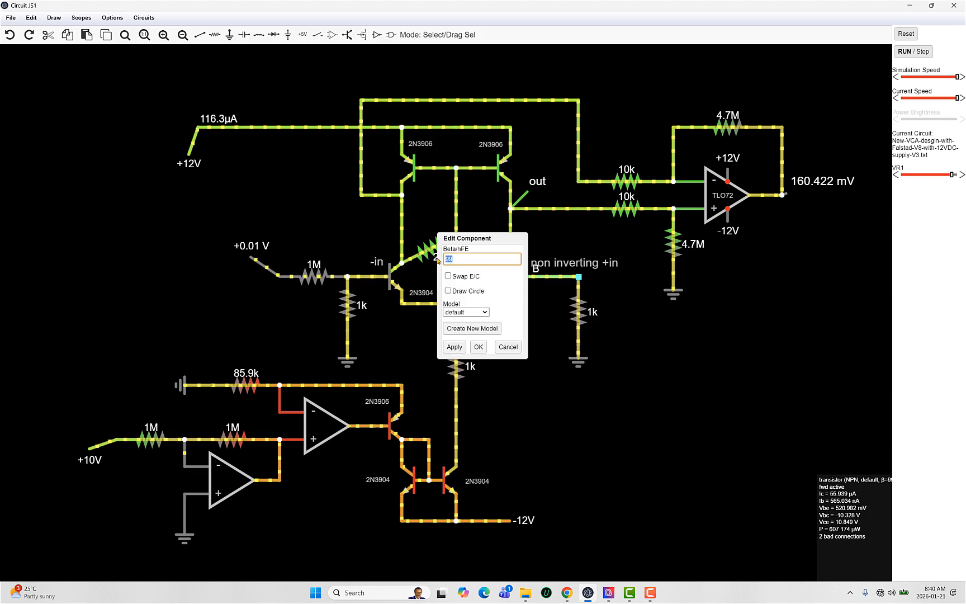
{"action": "left_click", "coordinate": [479, 346]}
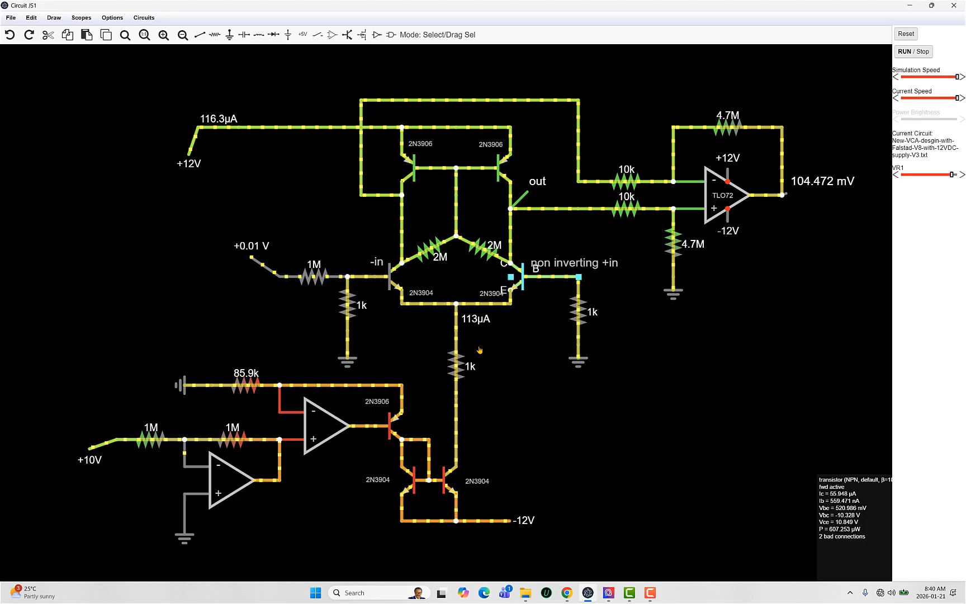
Set the voltage of the source feeding the -in side of the differential pair to 1 V.
{"action": "right_click", "coordinate": [261, 264]}
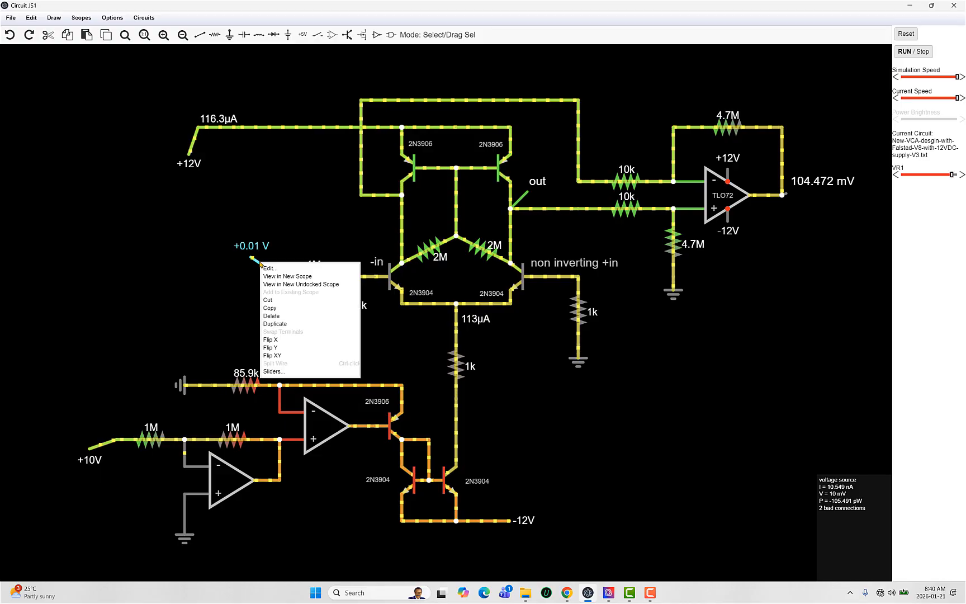
{"action": "left_click", "coordinate": [268, 269]}
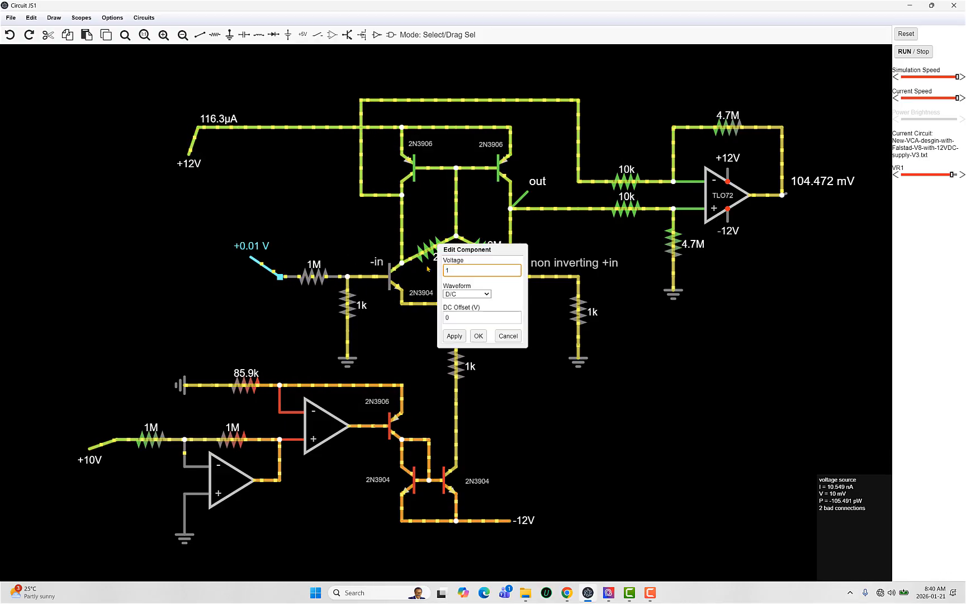
{"action": "type", "text": "1"}
{"action": "left_click", "coordinate": [478, 336]}
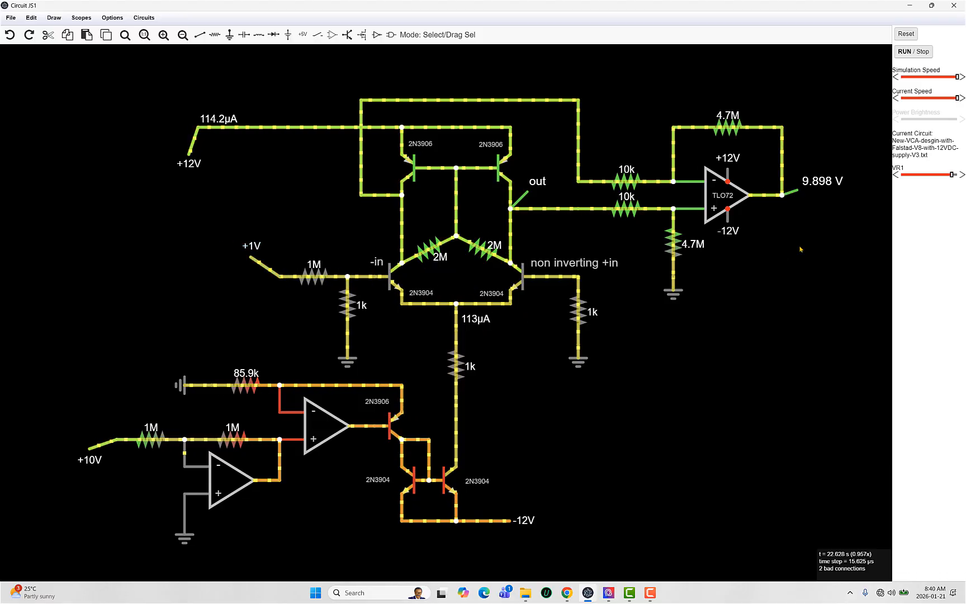
Set the control voltage source feeding the 1M resistor of the lower op-amp to 5 V.
{"action": "right_click", "coordinate": [101, 445]}
{"action": "left_click", "coordinate": [109, 451]}
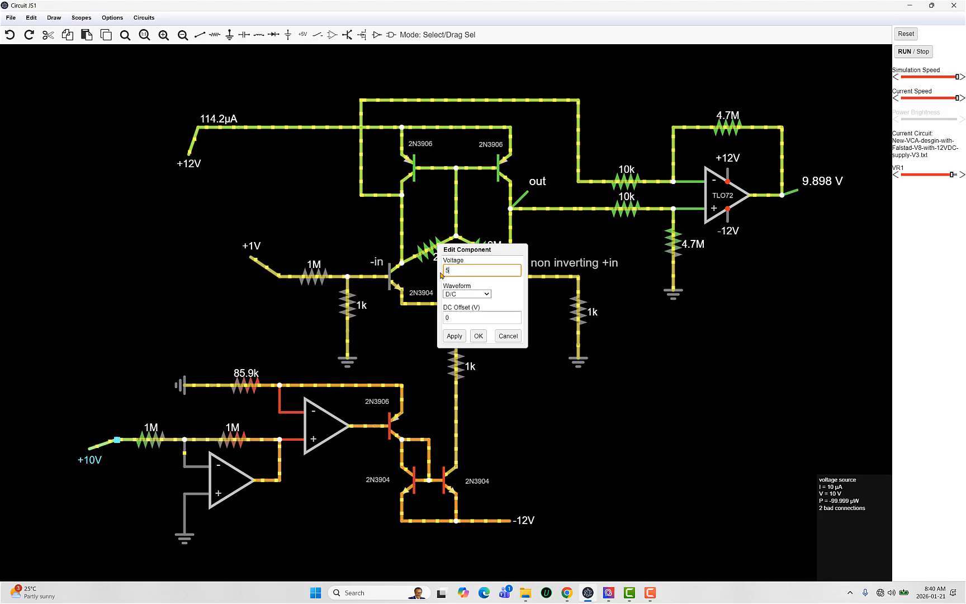
{"action": "left_click", "coordinate": [481, 337]}
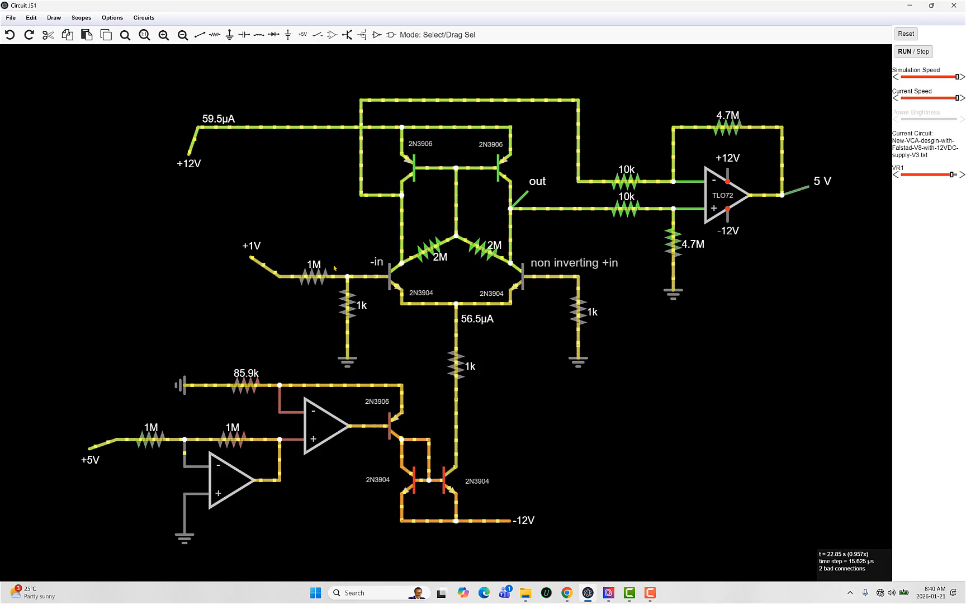
Lower the Beta/hFE of the non-inverting input's 2N3904 to 90 with the 5 V control voltage applied.
{"action": "right_click", "coordinate": [523, 282]}
{"action": "left_click", "coordinate": [531, 287]}
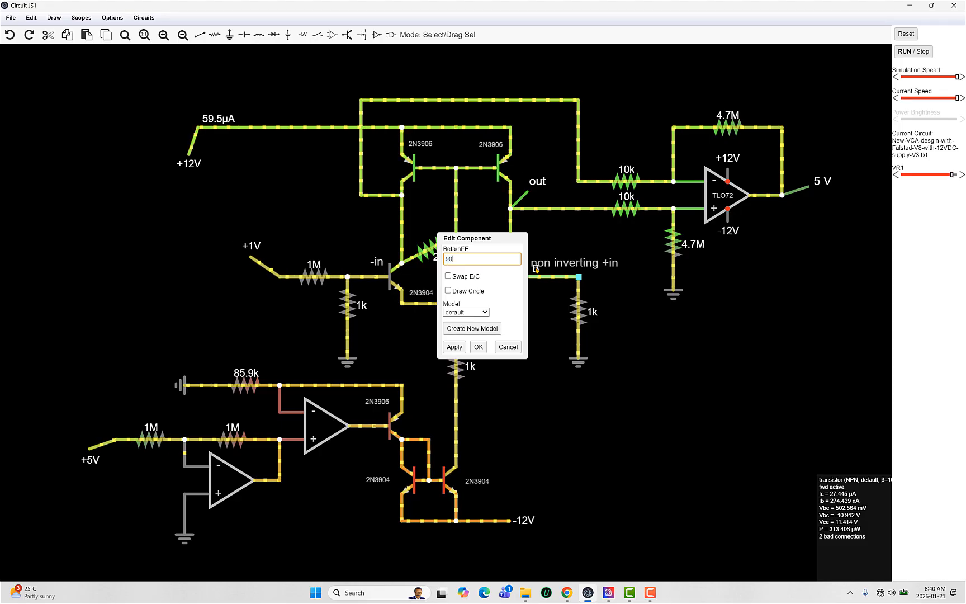
{"action": "left_click", "coordinate": [478, 346]}
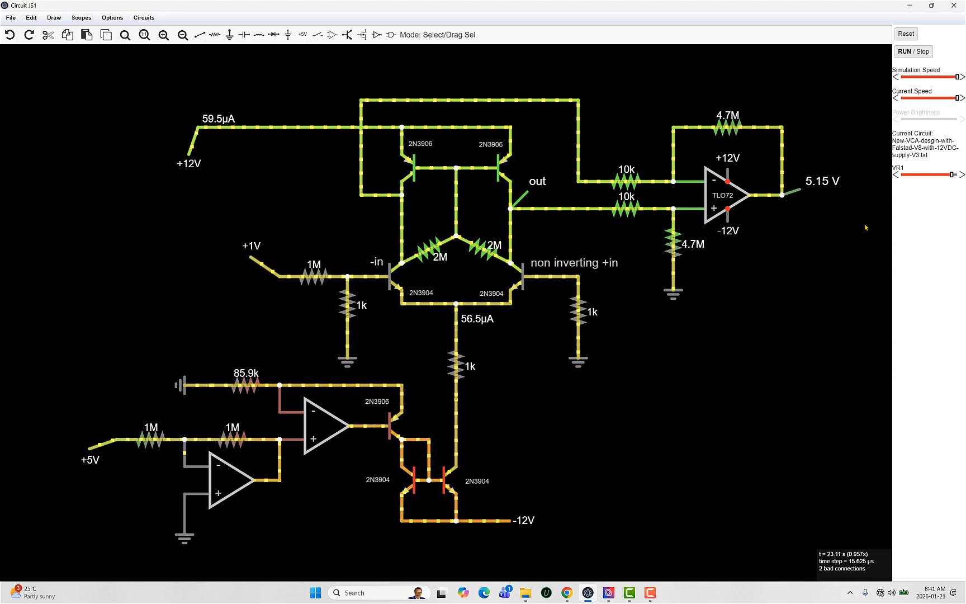
Set the Beta/hFE of the 2N3904 transistor on the non-inverting input to 50.
{"action": "right_click", "coordinate": [524, 281]}
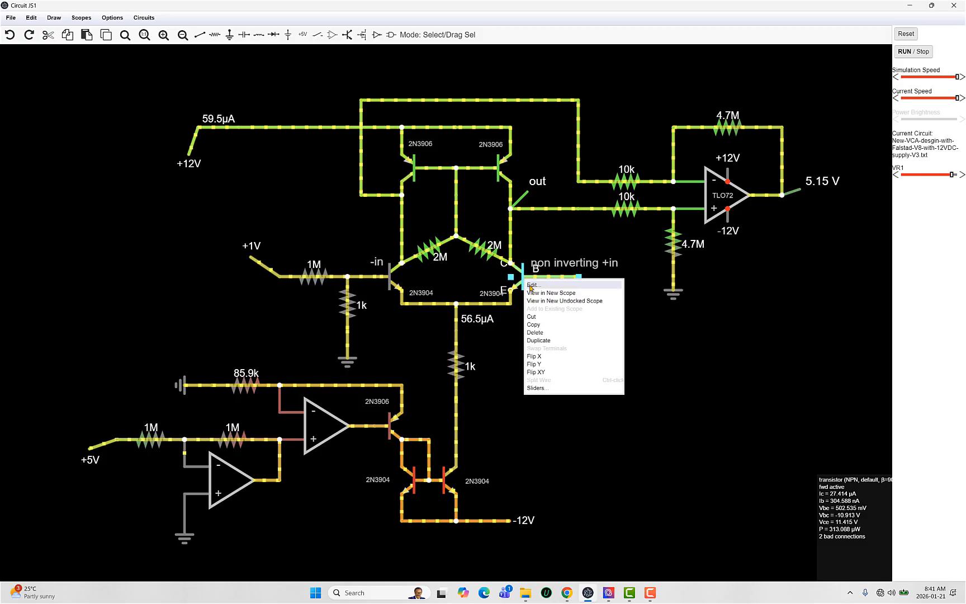
{"action": "left_click", "coordinate": [532, 285]}
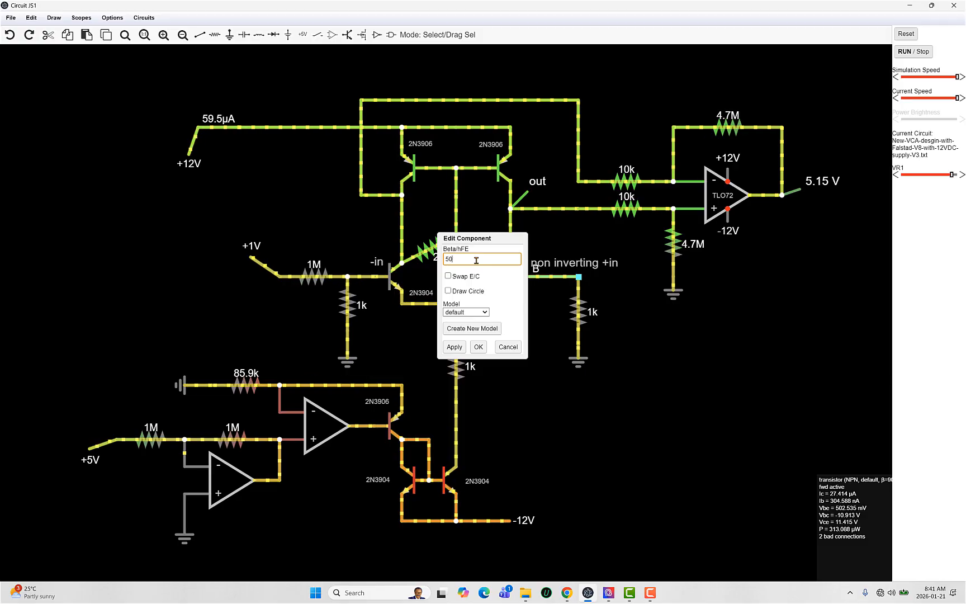
{"action": "left_click", "coordinate": [478, 347]}
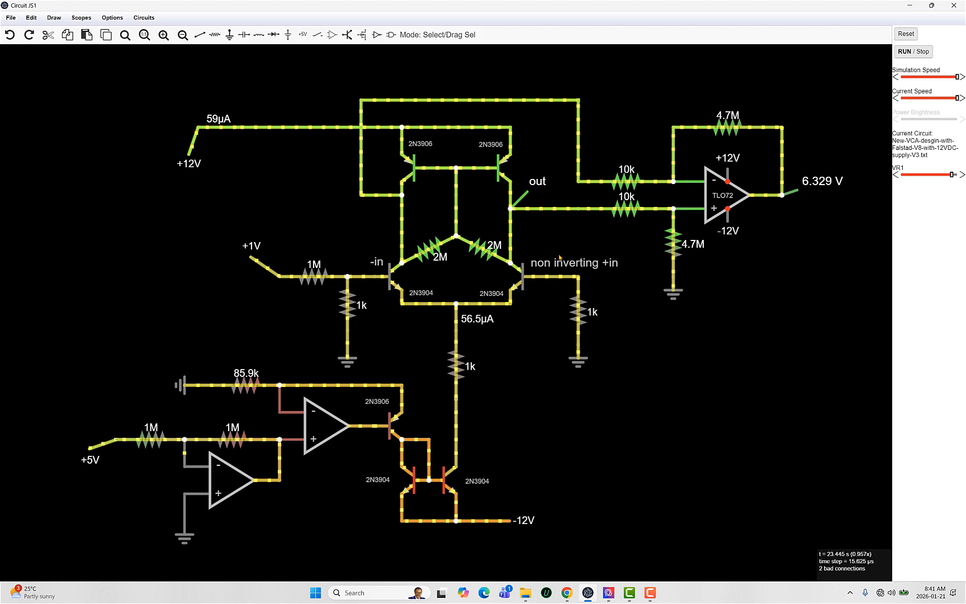
Set the Beta/hFE of the 2N3904 transistor on the non-inverting input to 110.
{"action": "right_click", "coordinate": [523, 278]}
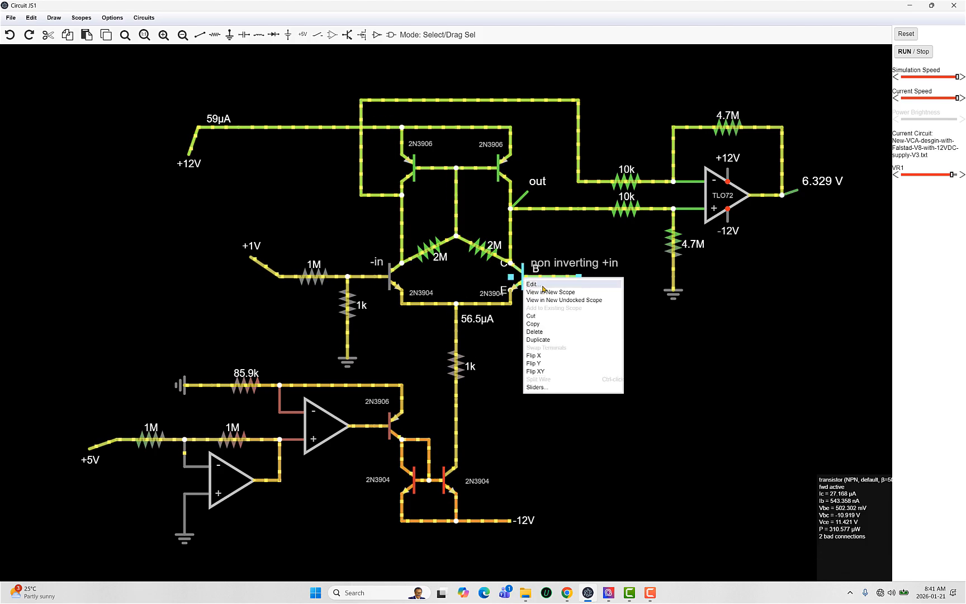
{"action": "left_click", "coordinate": [532, 285]}
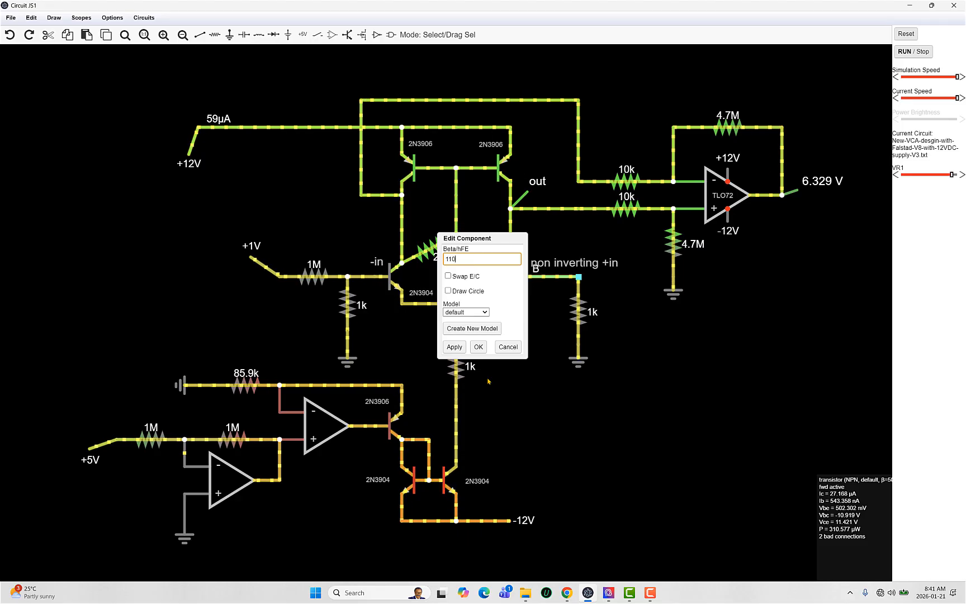
{"action": "left_click", "coordinate": [479, 347]}
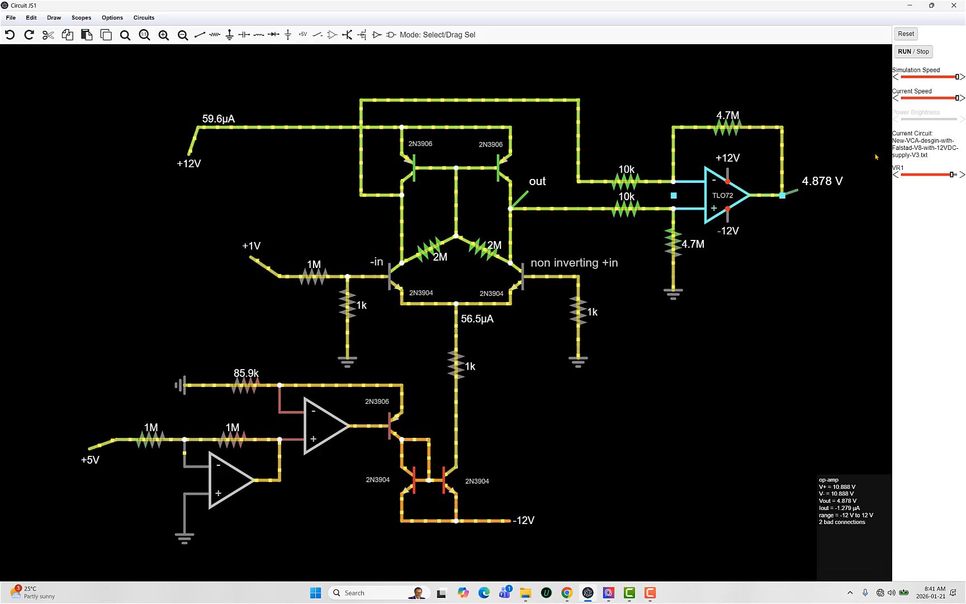
Restore the Beta/hFE of the 2N3904 transistor on the non-inverting input to 100.
{"action": "right_click", "coordinate": [521, 283]}
{"action": "left_click", "coordinate": [541, 287]}
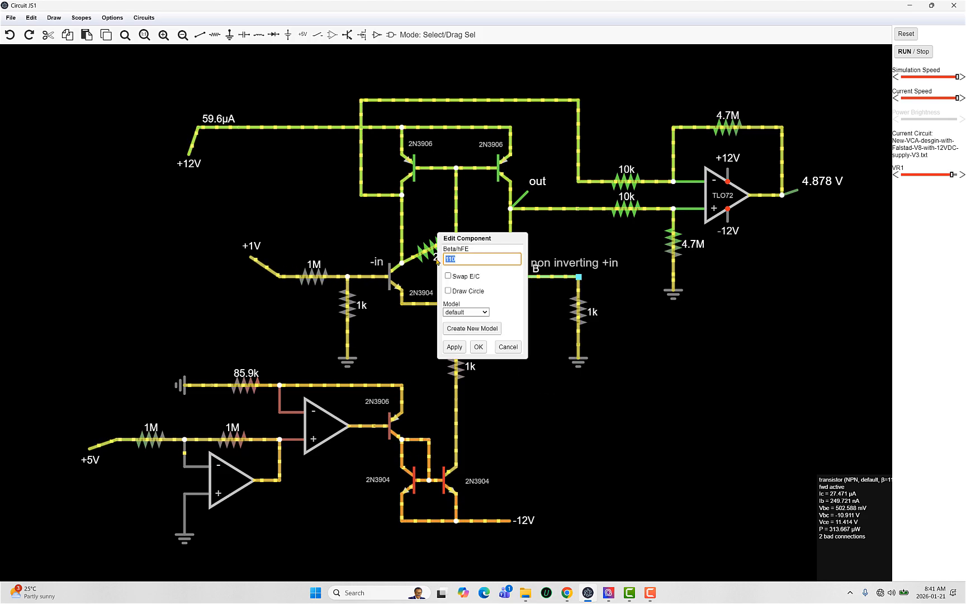
{"action": "left_click", "coordinate": [481, 347]}
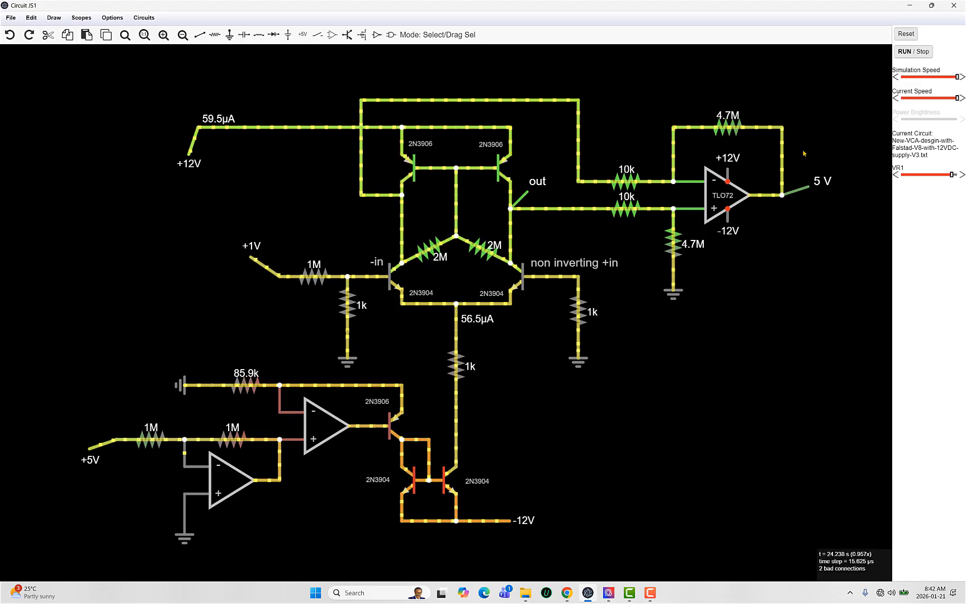
Set the voltage of the source feeding the -in side of the differential pair to 0.1 V.
{"action": "right_click", "coordinate": [260, 266]}
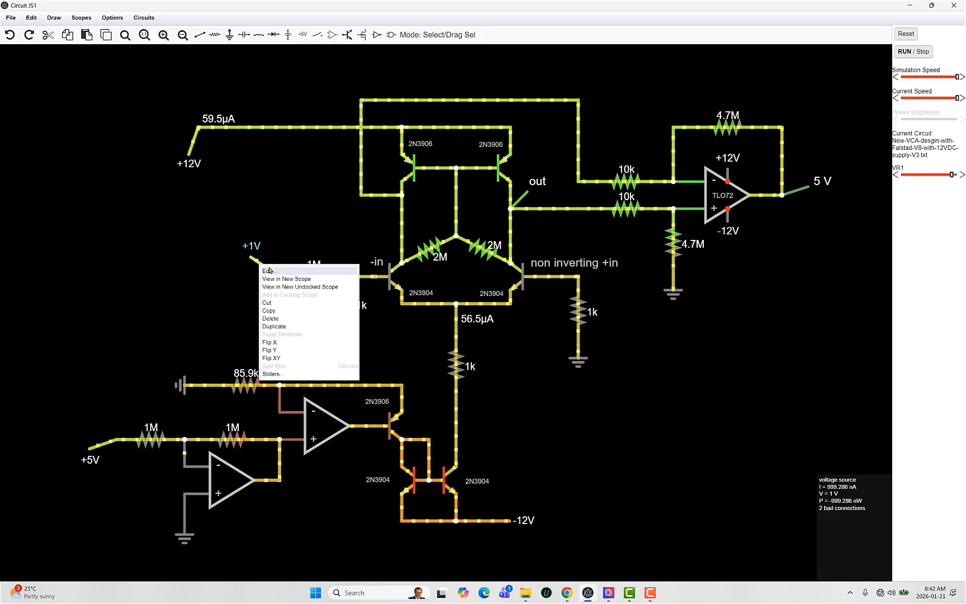
{"action": "left_click", "coordinate": [269, 271]}
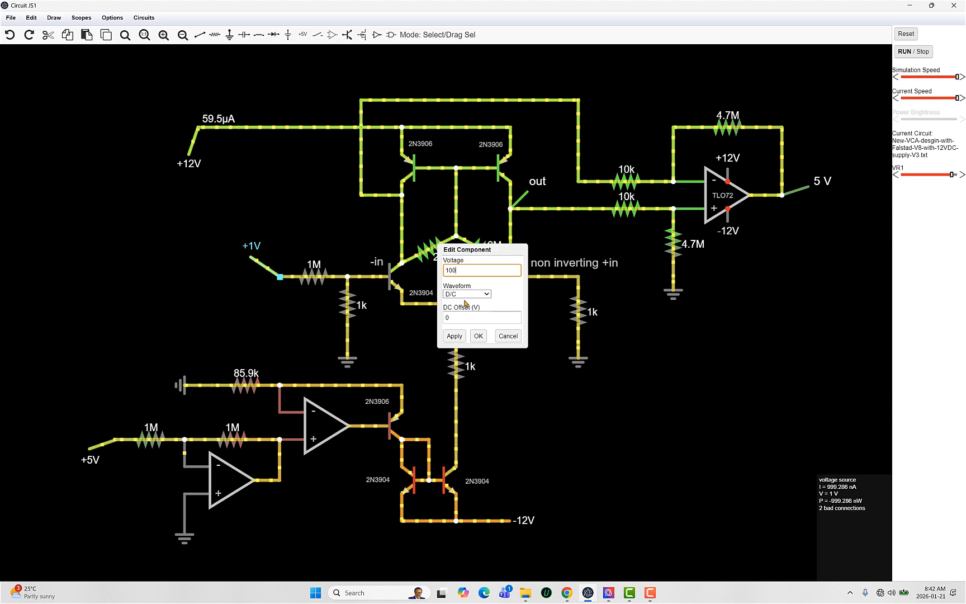
{"action": "left_click", "coordinate": [478, 336]}
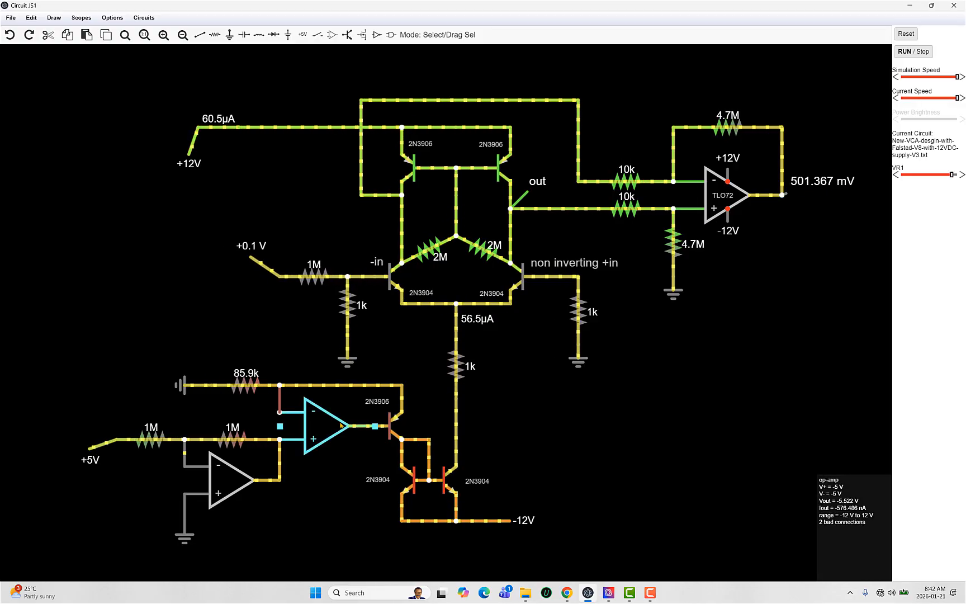
Change the 85.9k resistor between ground and the current-source op-amp's inverting input to 30k.
{"action": "right_click", "coordinate": [247, 388]}
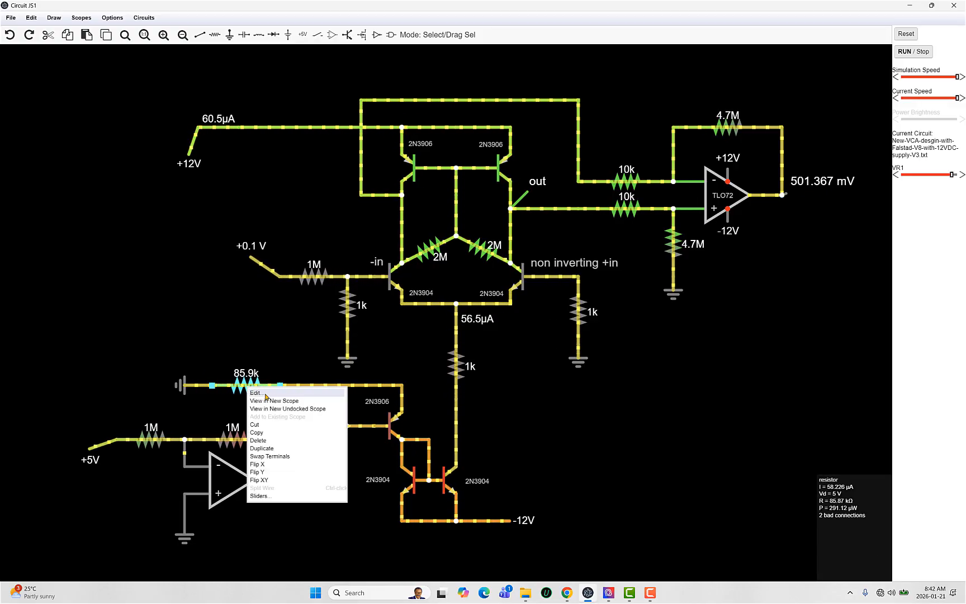
{"action": "left_click", "coordinate": [266, 394]}
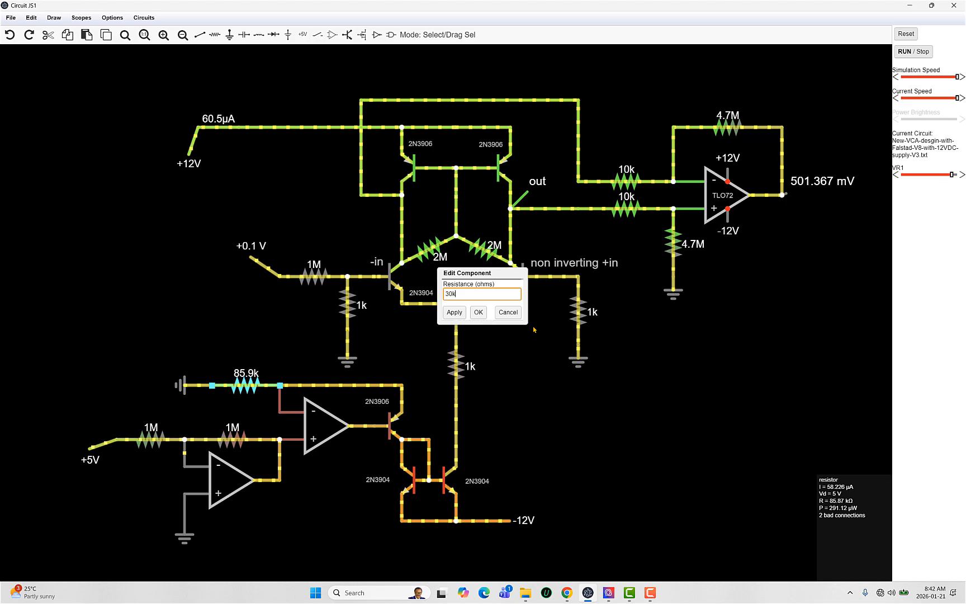
{"action": "key", "text": "Return"}
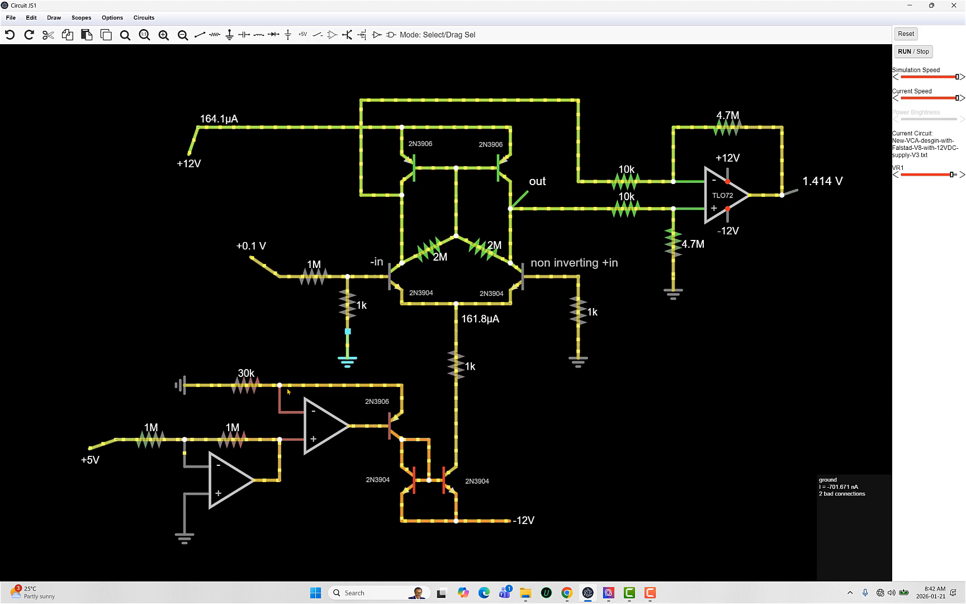
Set the grounded resistor at the current-source op-amp's inverting input to 10k.
{"action": "right_click", "coordinate": [253, 385]}
{"action": "left_click", "coordinate": [274, 390]}
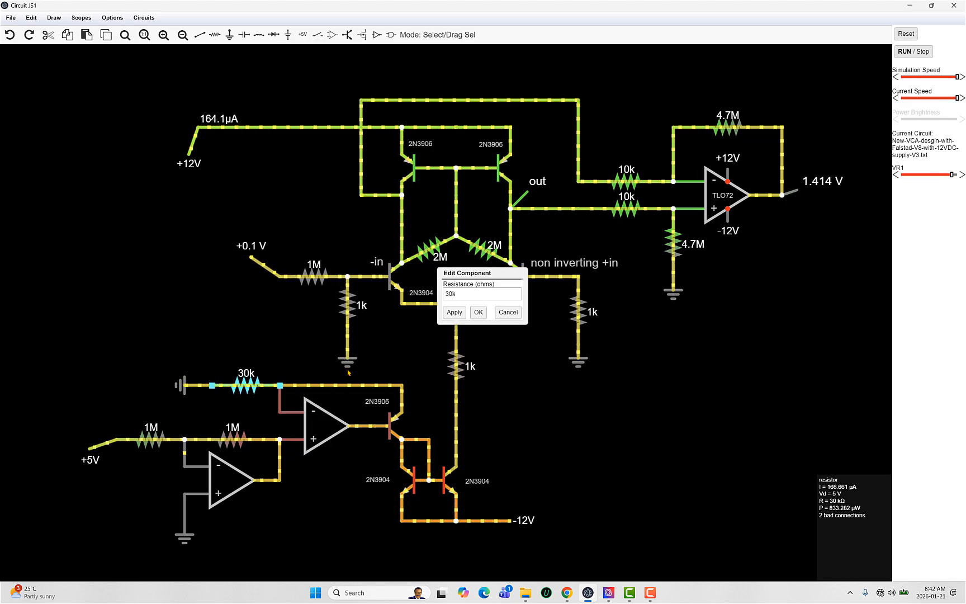
{"action": "type", "text": "1k"}
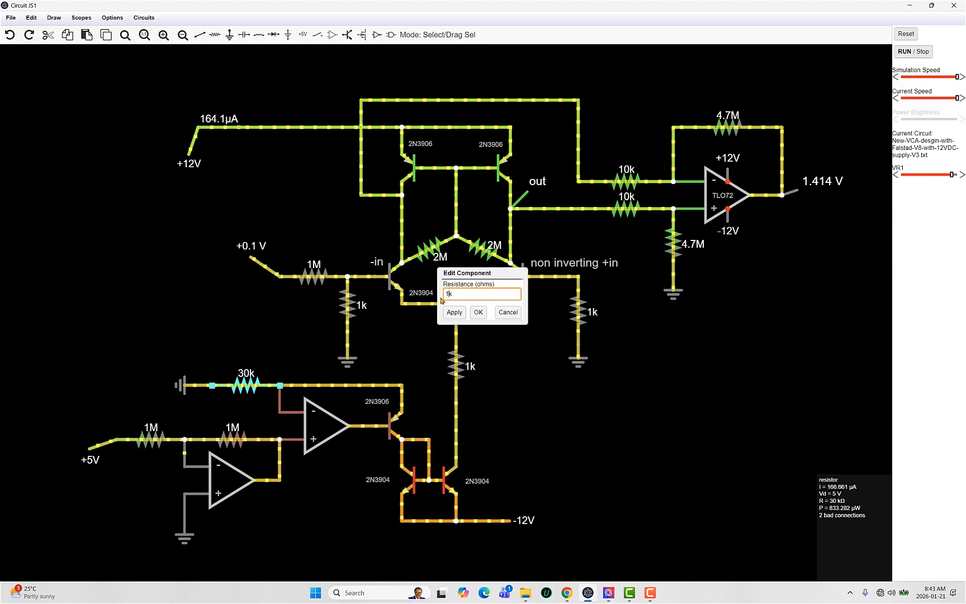
{"action": "type", "text": "0"}
{"action": "key", "text": "Return"}
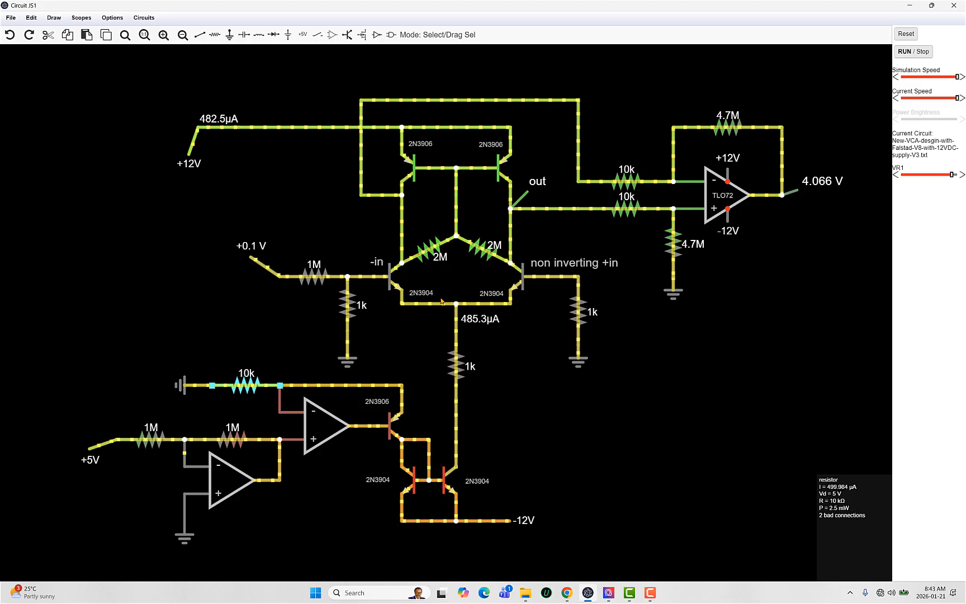
Set the grounded resistor at the current-source op-amp's inverting input to 7k.
{"action": "right_click", "coordinate": [235, 384]}
{"action": "left_click", "coordinate": [246, 388]}
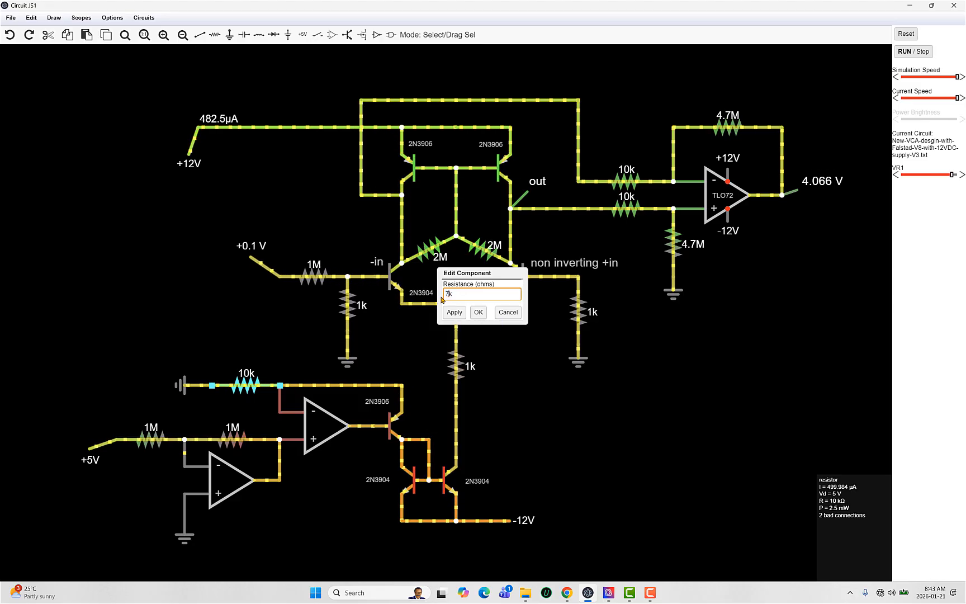
{"action": "type", "text": "7"}
{"action": "key", "text": "Return"}
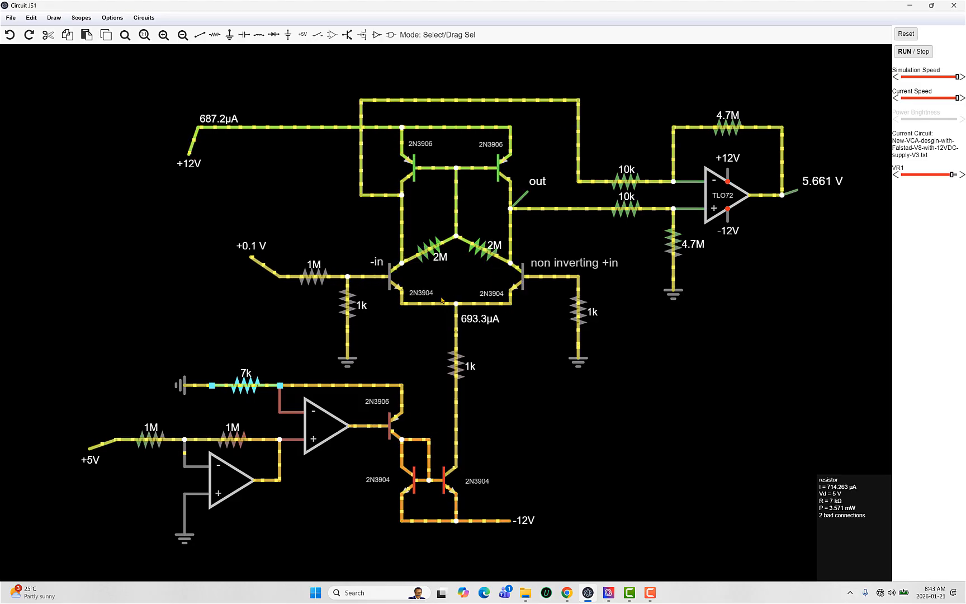
Set the grounded resistor at the current-source op-amp's inverting input to 8k.
{"action": "right_click", "coordinate": [255, 385]}
{"action": "left_click", "coordinate": [280, 387]}
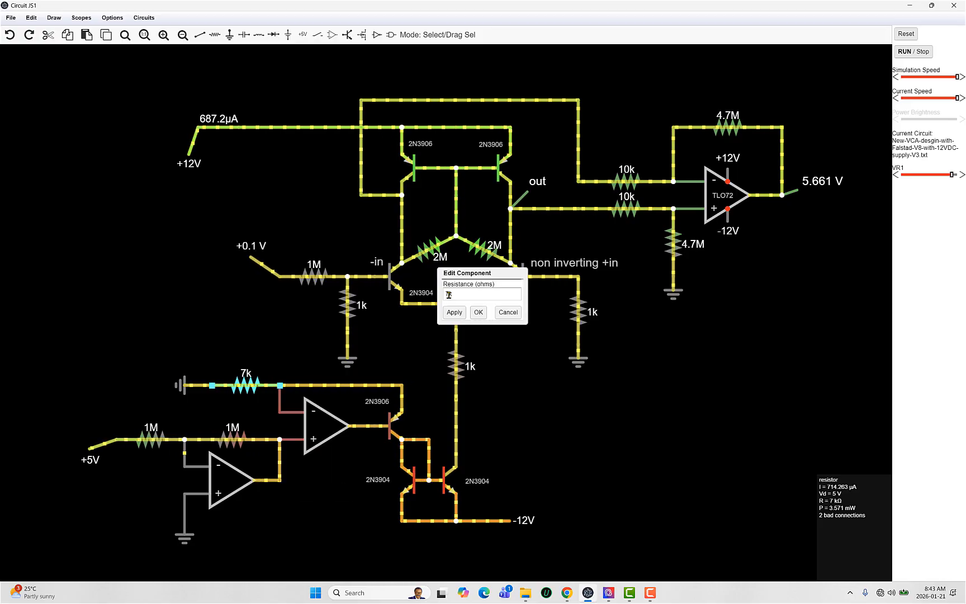
{"action": "key", "text": "Return"}
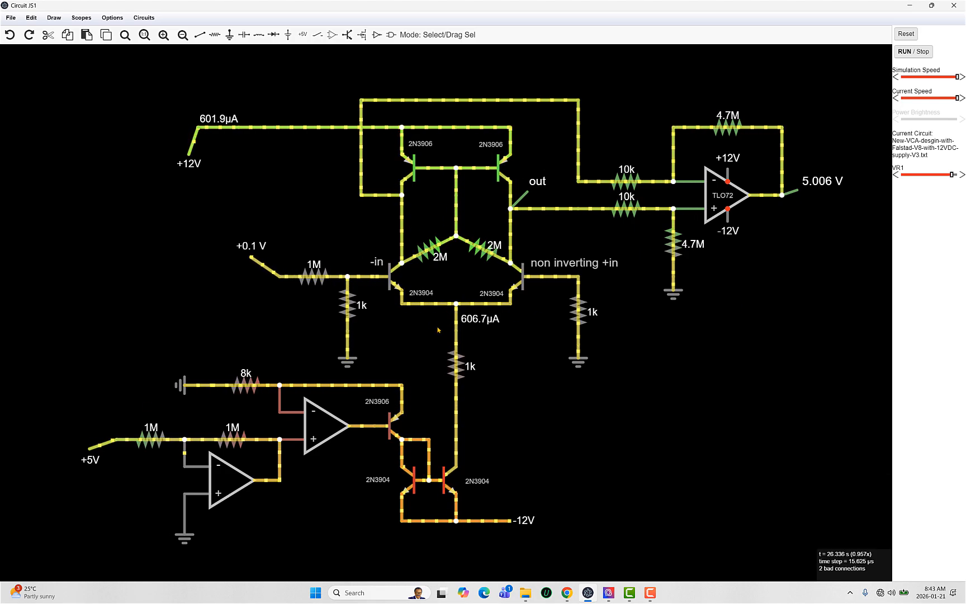
Set the grounded resistor at the current-source op-amp's inverting input to 85k.
{"action": "right_click", "coordinate": [239, 386]}
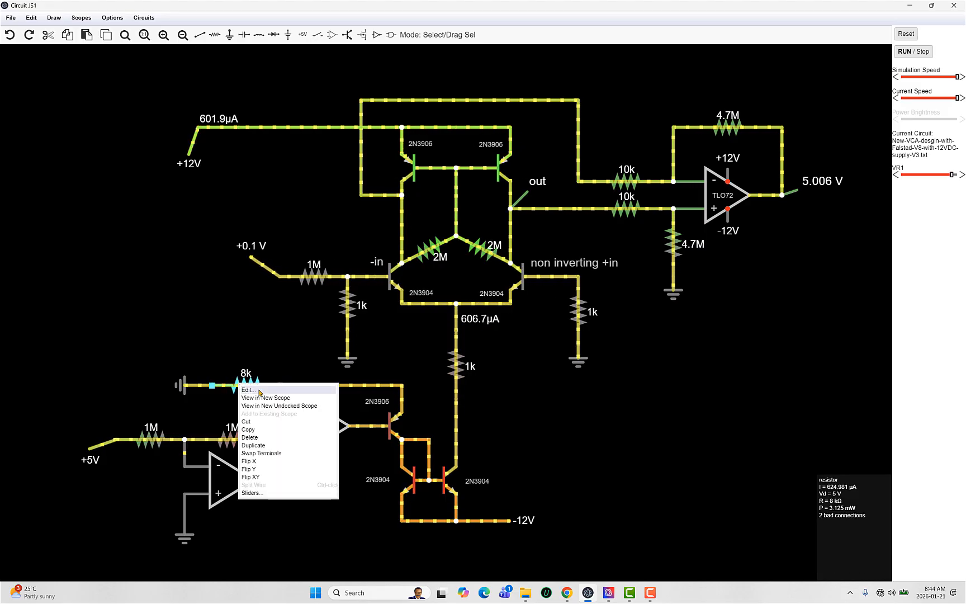
{"action": "left_click", "coordinate": [260, 390]}
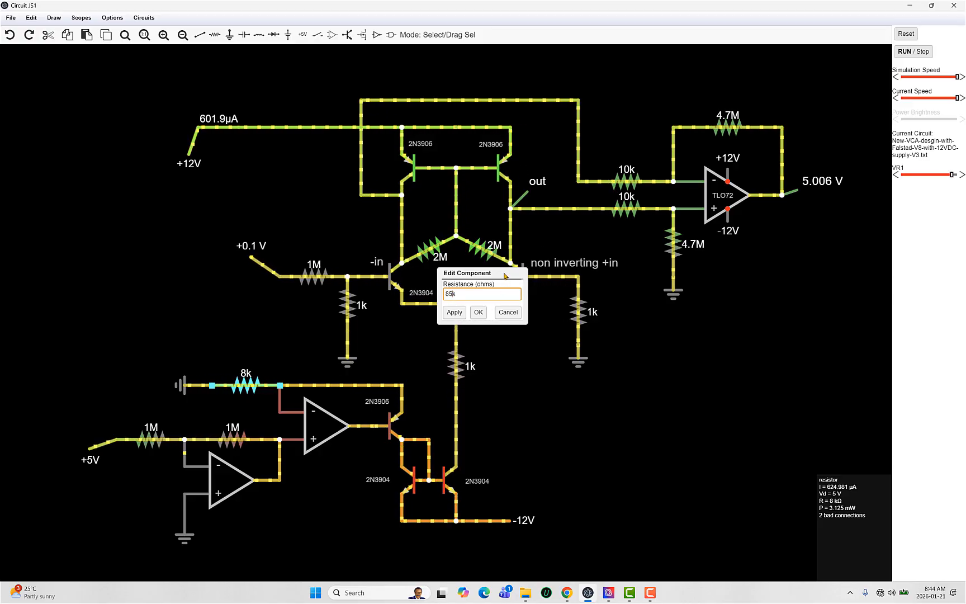
{"action": "left_click_drag", "start_coordinate": [505, 276], "coordinate": [723, 318]}
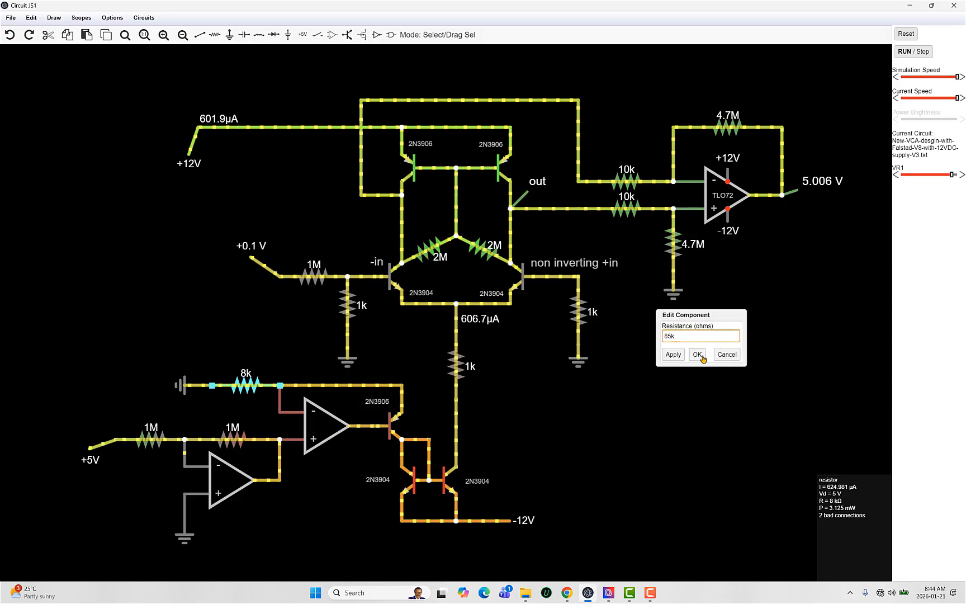
{"action": "left_click", "coordinate": [697, 354]}
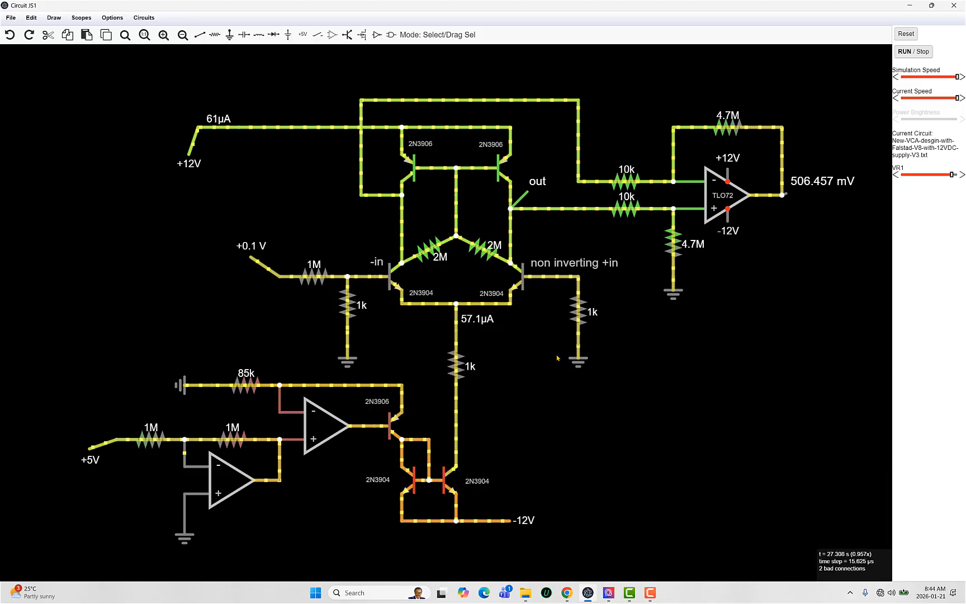
Examine the amplifier schematic, from the PNP mirror and differential pair to the tail current source, and the spare parts beside it.
{"action": "mouse_move", "coordinate": [493, 173]}
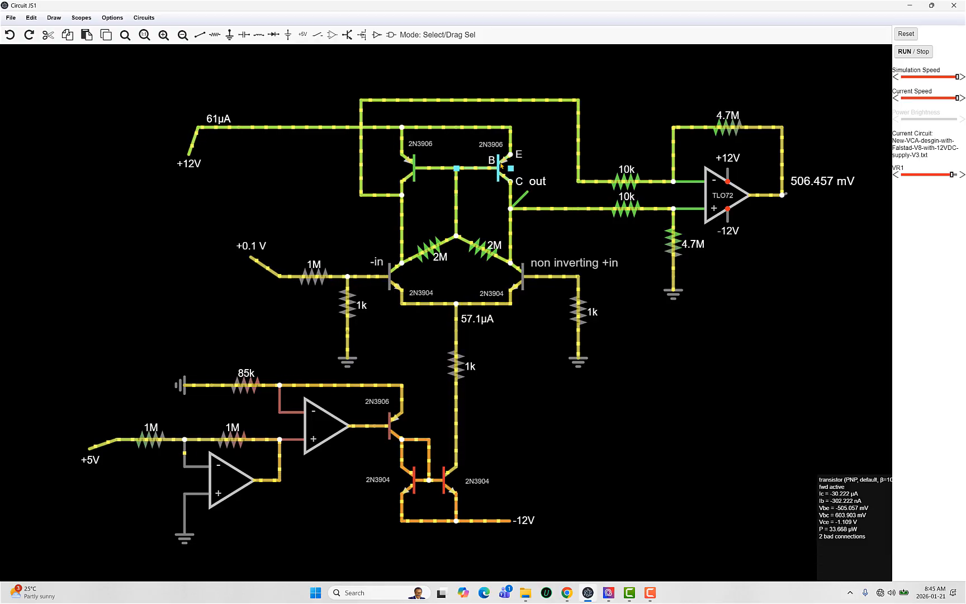
{"action": "scroll", "coordinate": [606, 155], "scroll_direction": "down", "scroll_amount": 1}
{"action": "scroll", "coordinate": [606, 155], "scroll_direction": "down", "scroll_amount": 4}
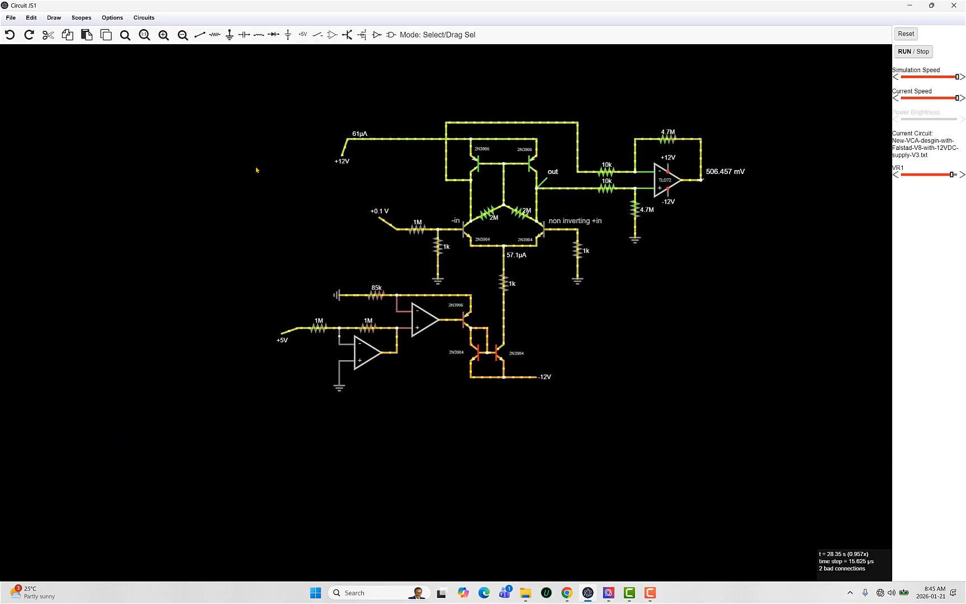
{"action": "scroll", "coordinate": [748, 68], "scroll_direction": "up", "scroll_amount": 3}
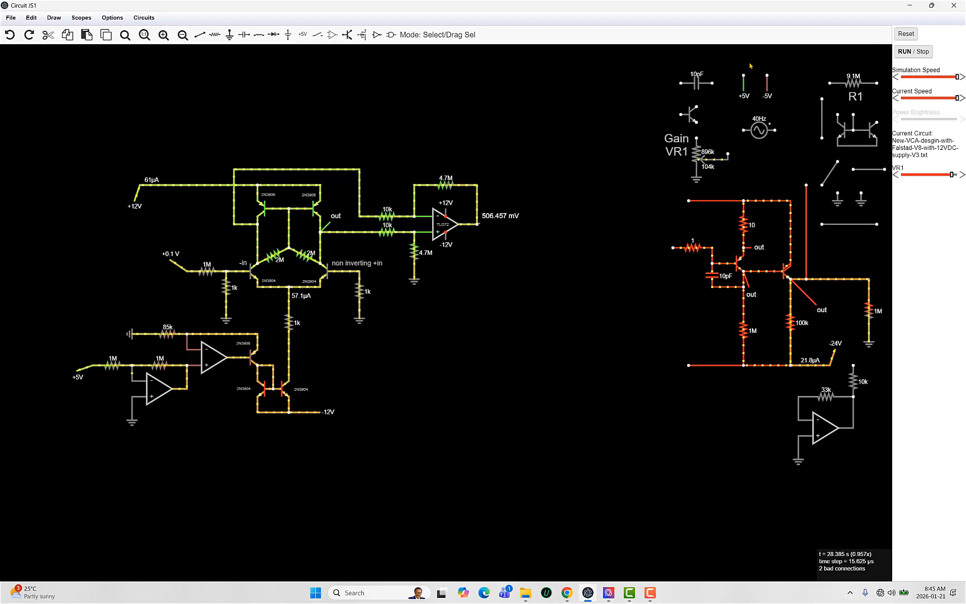
{"action": "scroll", "coordinate": [751, 72], "scroll_direction": "down", "scroll_amount": 8}
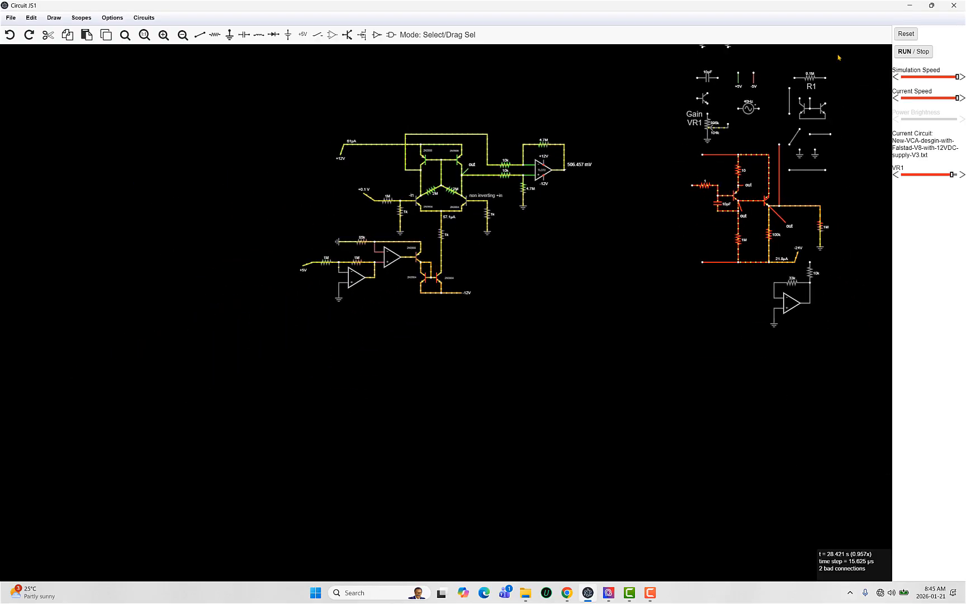
{"action": "scroll", "coordinate": [805, 69], "scroll_direction": "up", "scroll_amount": 4}
{"action": "scroll", "coordinate": [749, 108], "scroll_direction": "down", "scroll_amount": 2}
{"action": "scroll", "coordinate": [714, 65], "scroll_direction": "down", "scroll_amount": 2}
{"action": "scroll", "coordinate": [714, 63], "scroll_direction": "up", "scroll_amount": 5}
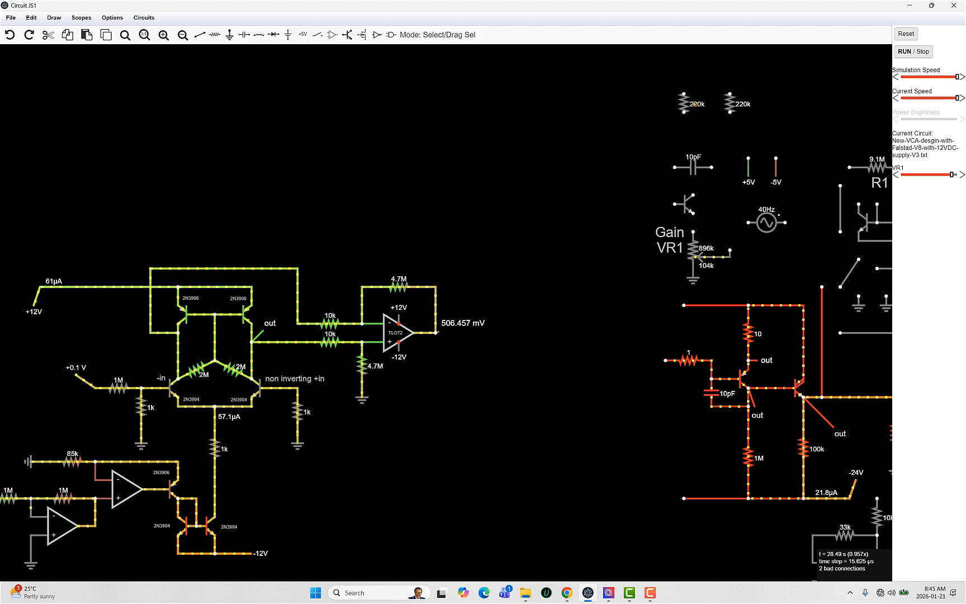
{"action": "scroll", "coordinate": [382, 136], "scroll_direction": "down", "scroll_amount": 3}
{"action": "scroll", "coordinate": [218, 222], "scroll_direction": "up", "scroll_amount": 5}
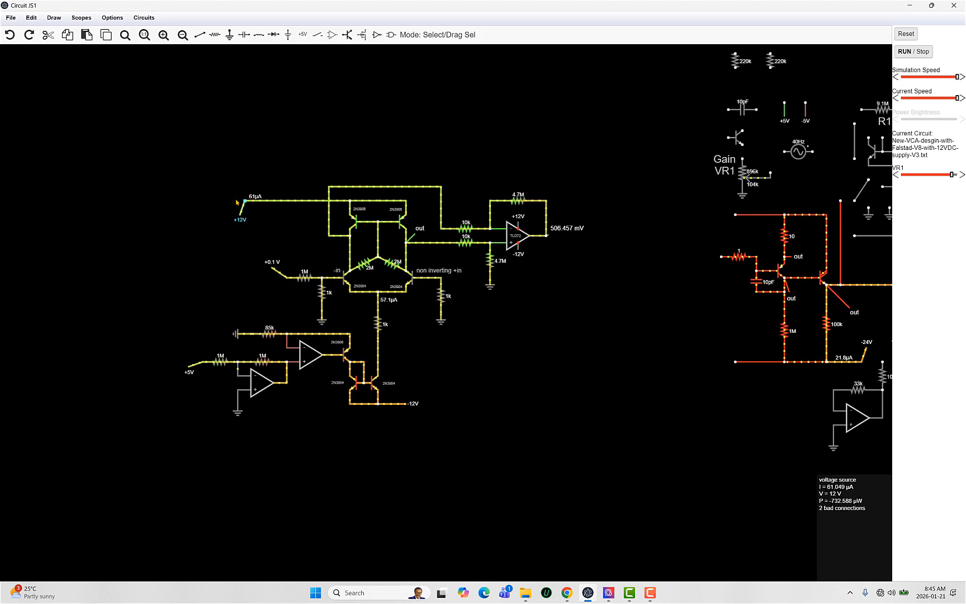
{"action": "scroll", "coordinate": [324, 470], "scroll_direction": "up", "scroll_amount": 2}
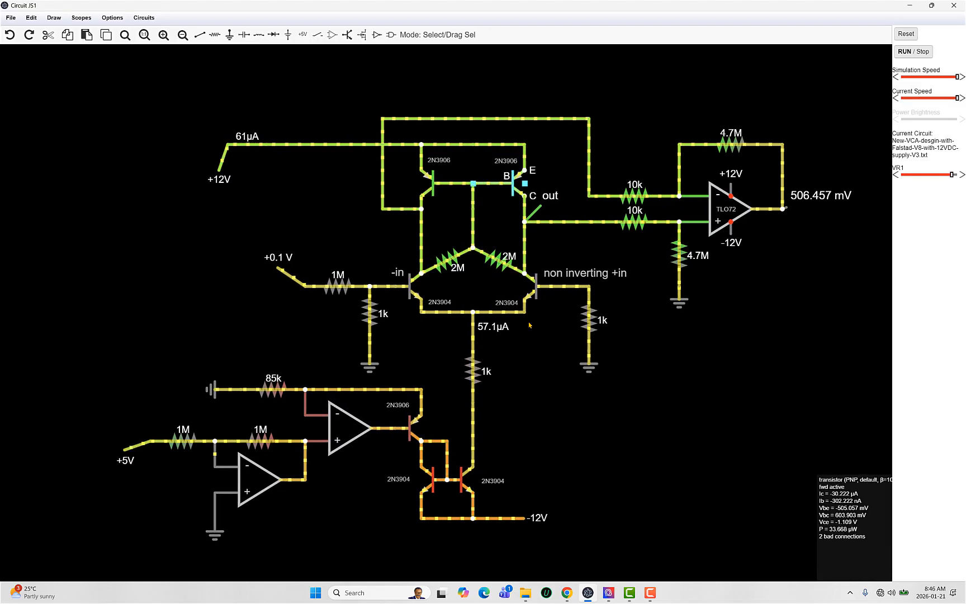
{"action": "scroll", "coordinate": [385, 324], "scroll_direction": "down", "scroll_amount": 1}
{"action": "scroll", "coordinate": [341, 475], "scroll_direction": "up", "scroll_amount": 1}
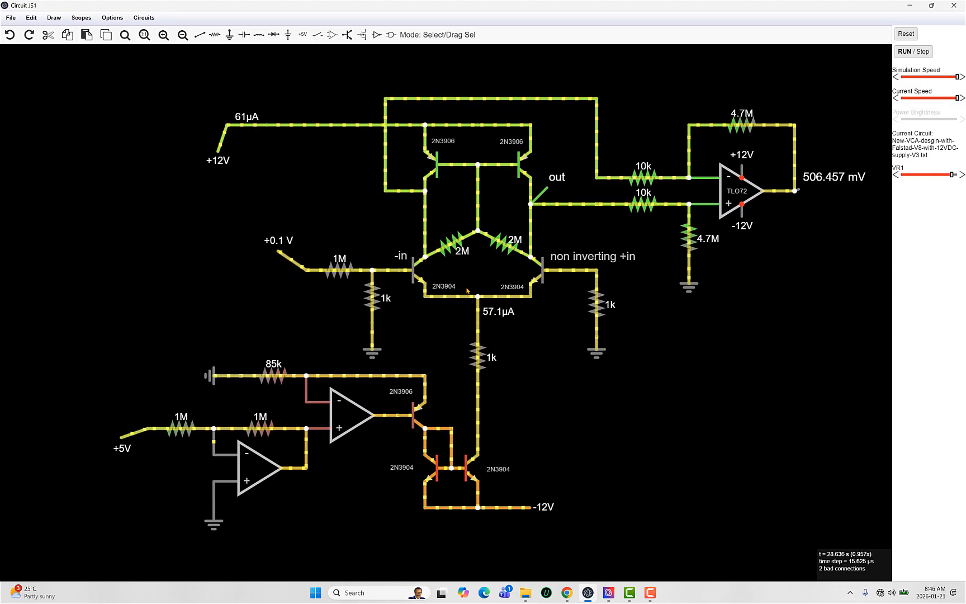
{"action": "scroll", "coordinate": [834, 302], "scroll_direction": "down", "scroll_amount": 2}
{"action": "scroll", "coordinate": [875, 260], "scroll_direction": "up", "scroll_amount": 3}
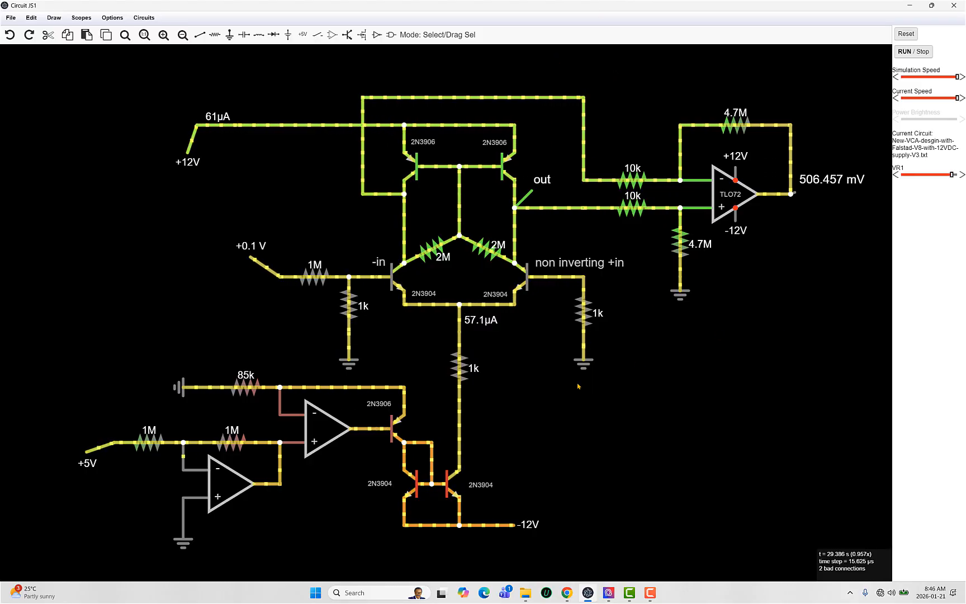
{"action": "scroll", "coordinate": [578, 397], "scroll_direction": "down", "scroll_amount": 1}
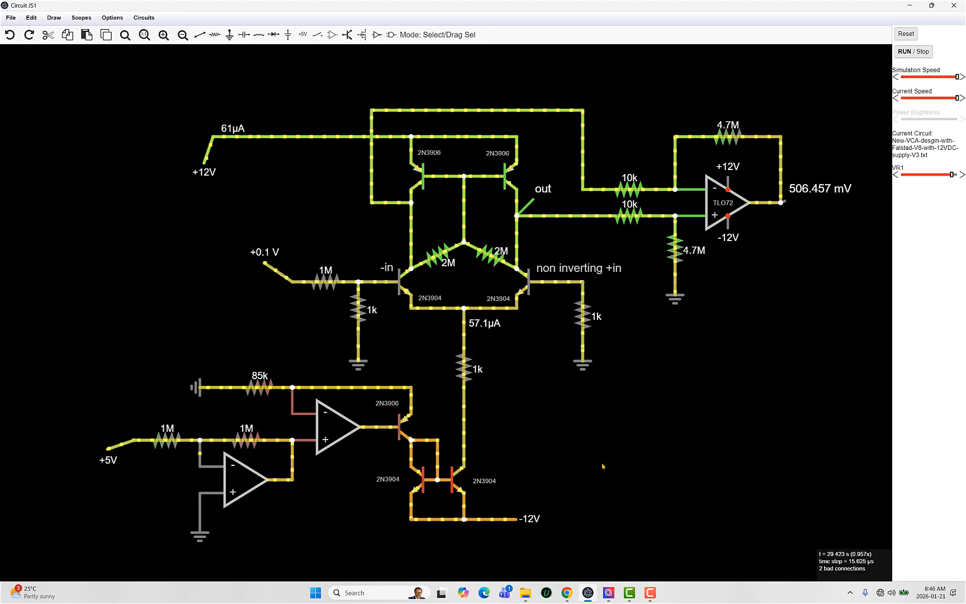
{"action": "scroll", "coordinate": [626, 455], "scroll_direction": "up", "scroll_amount": 1}
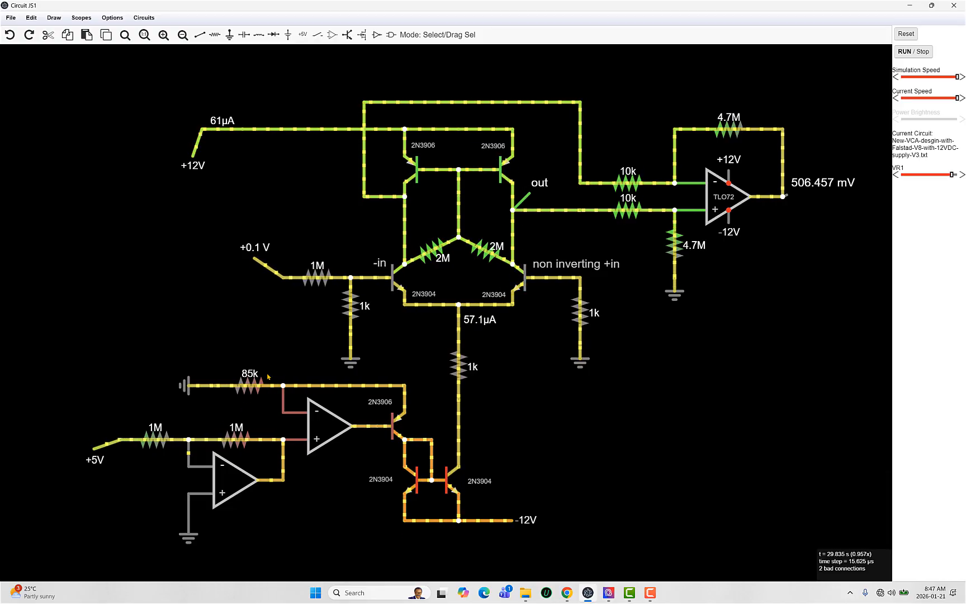
Set the grounded resistor at the current-source op-amp's inverting input to 8k.
{"action": "right_click", "coordinate": [255, 386]}
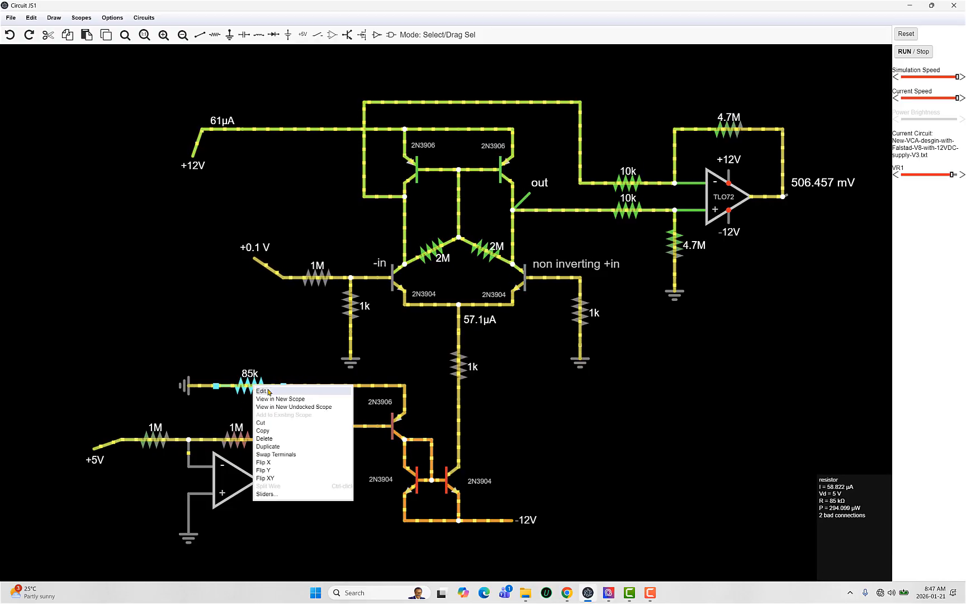
{"action": "left_click", "coordinate": [266, 391]}
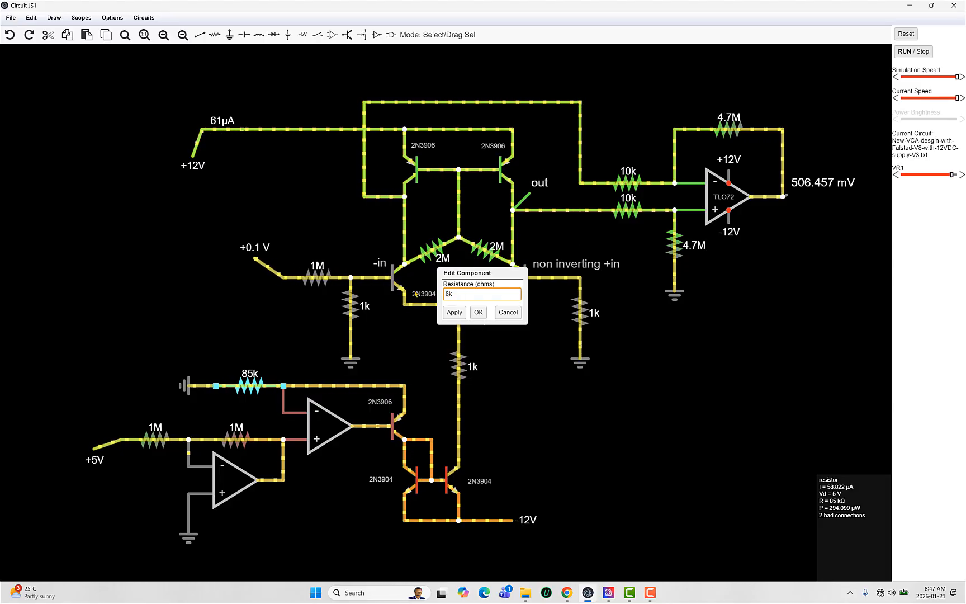
{"action": "left_click", "coordinate": [478, 313]}
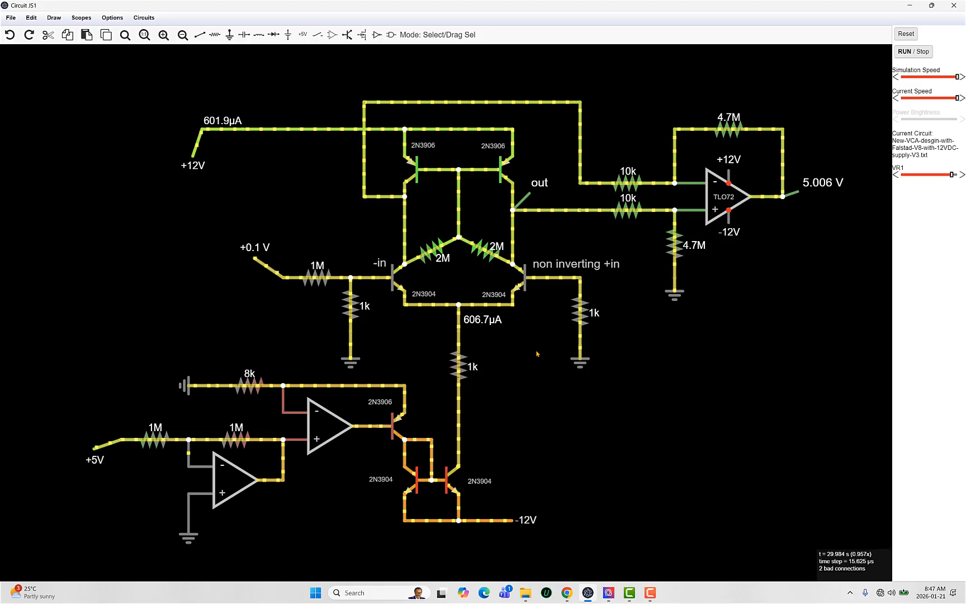
Set the DC source feeding the amplifier's inverting input to 200m.
{"action": "scroll", "coordinate": [116, 548], "scroll_direction": "down", "scroll_amount": 1}
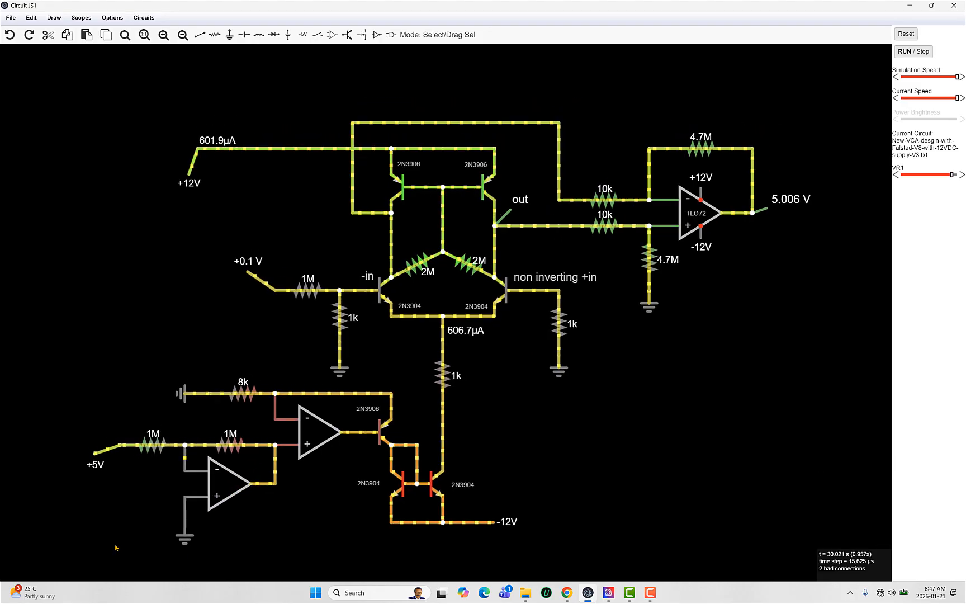
{"action": "scroll", "coordinate": [93, 543], "scroll_direction": "up", "scroll_amount": 1}
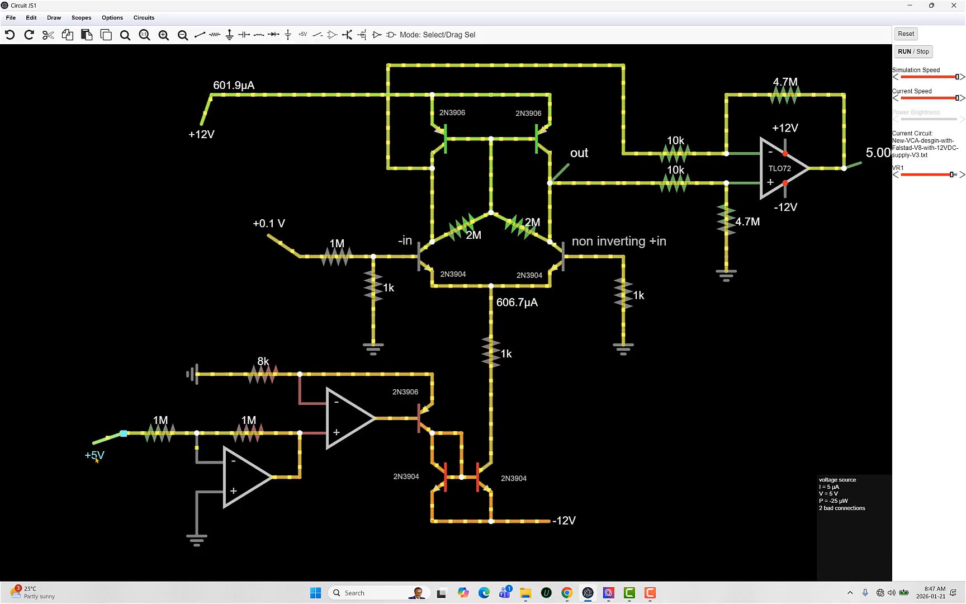
{"action": "scroll", "coordinate": [418, 453], "scroll_direction": "down", "scroll_amount": 2}
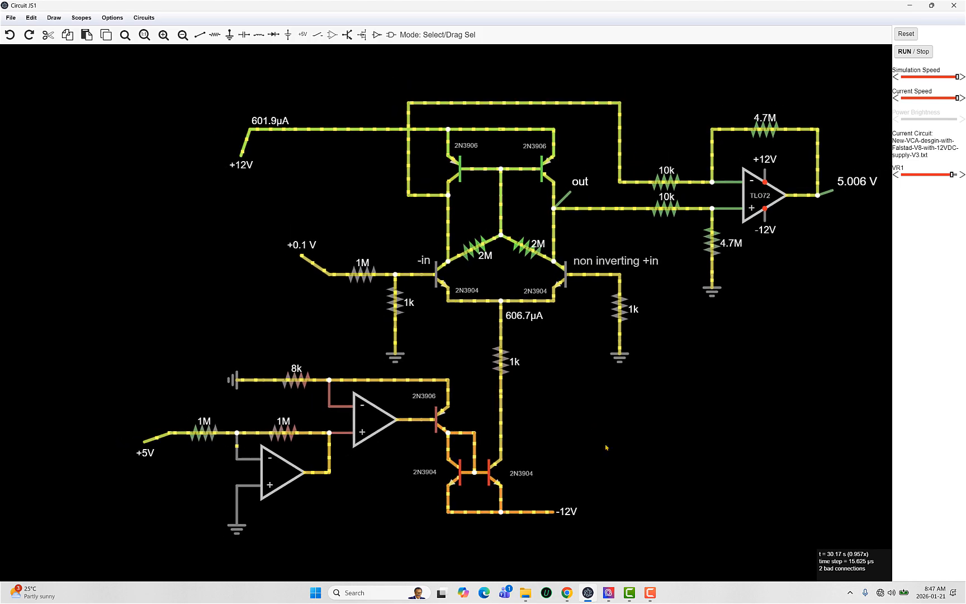
{"action": "scroll", "coordinate": [140, 477], "scroll_direction": "down", "scroll_amount": 3}
{"action": "scroll", "coordinate": [294, 492], "scroll_direction": "up", "scroll_amount": 3}
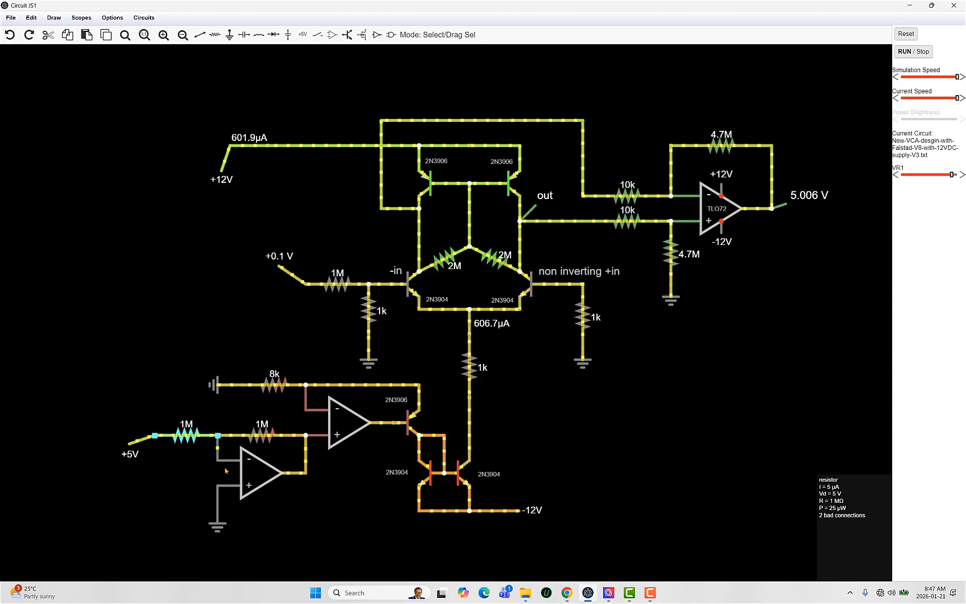
{"action": "right_click", "coordinate": [295, 276]}
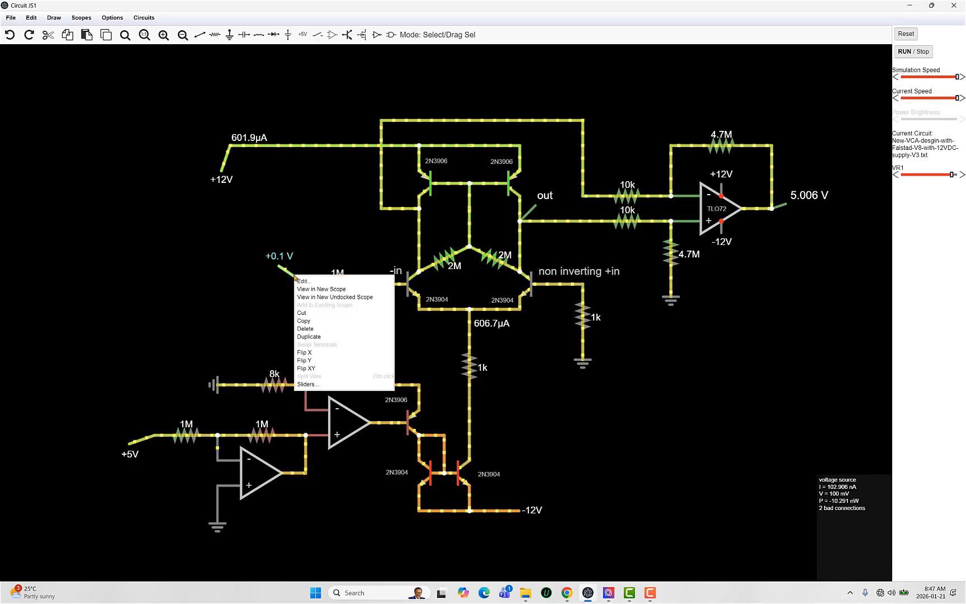
{"action": "left_click", "coordinate": [312, 282]}
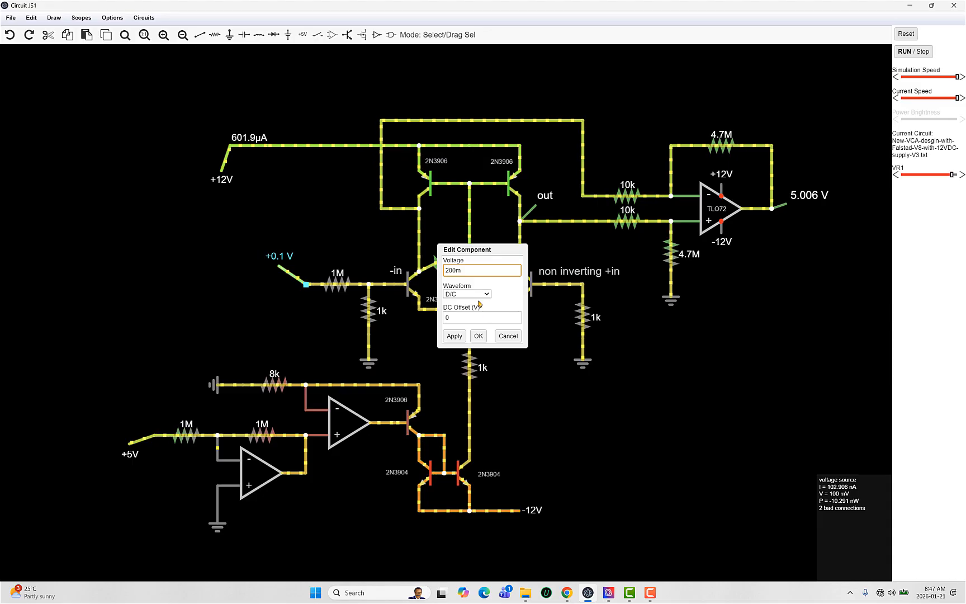
{"action": "left_click", "coordinate": [479, 336]}
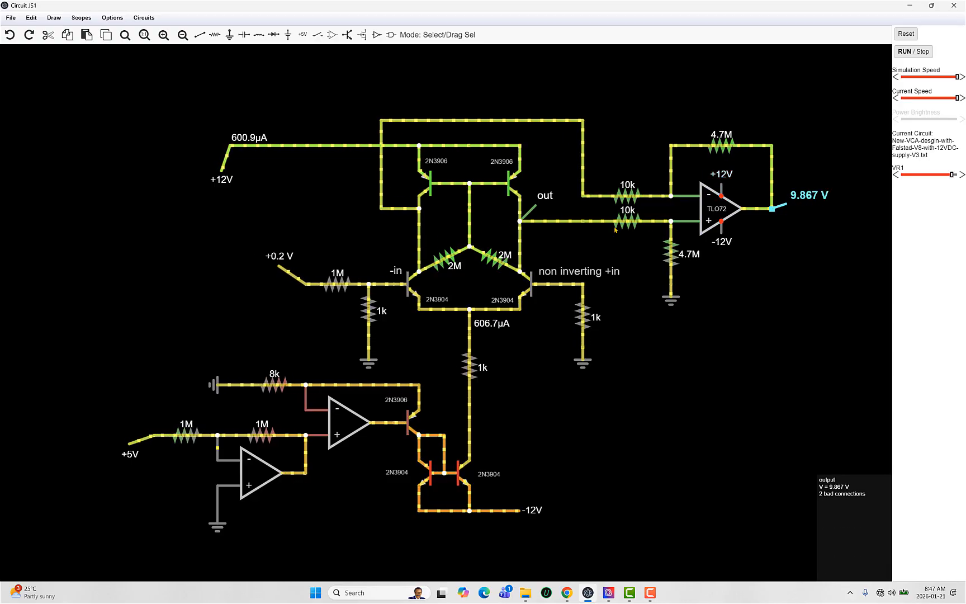
Set the DC source feeding the amplifier's inverting input to 50m.
{"action": "right_click", "coordinate": [290, 276]}
{"action": "left_click", "coordinate": [298, 279]}
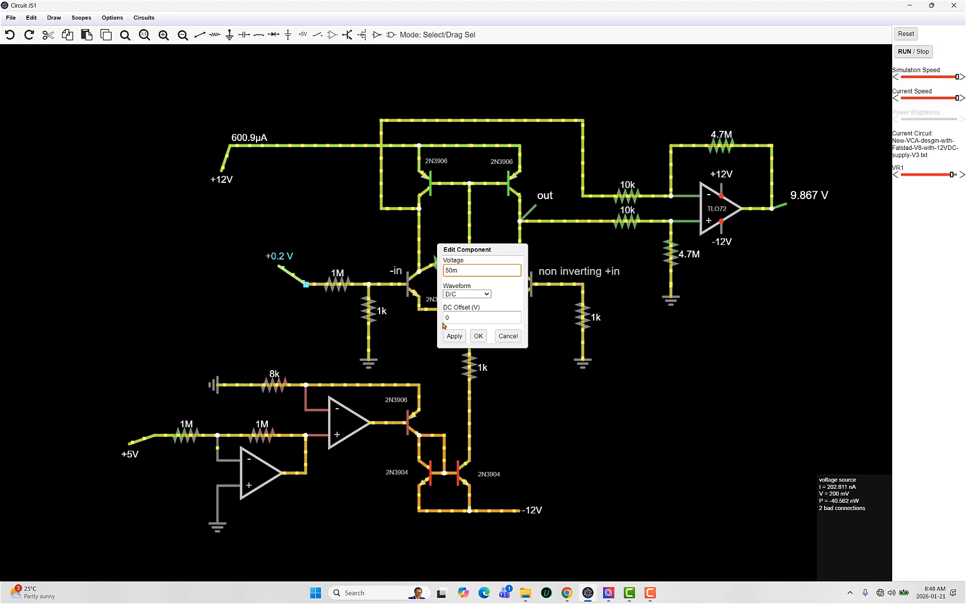
{"action": "left_click", "coordinate": [478, 335]}
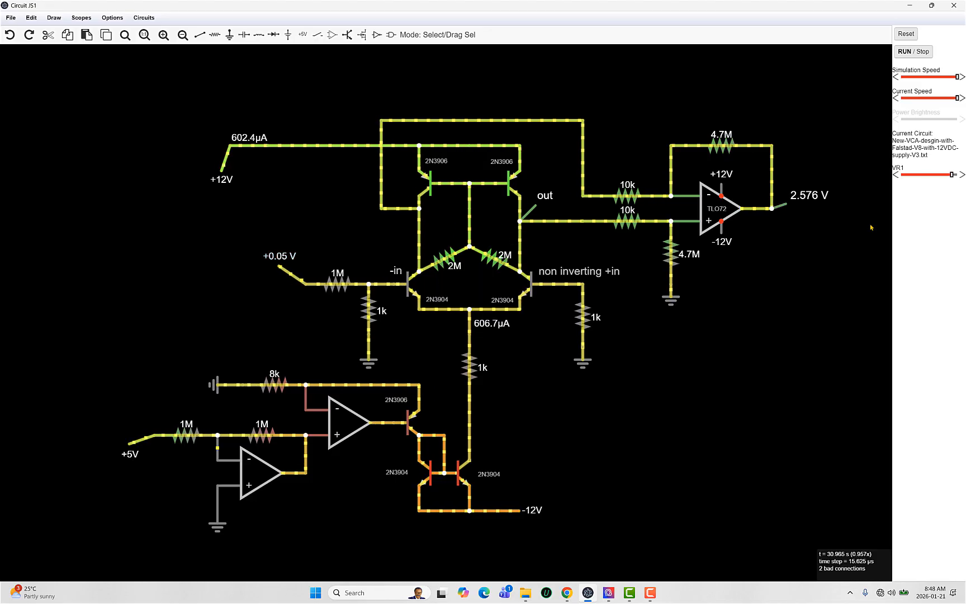
Set the DC source feeding the amplifier's inverting input to 5m.
{"action": "right_click", "coordinate": [290, 275]}
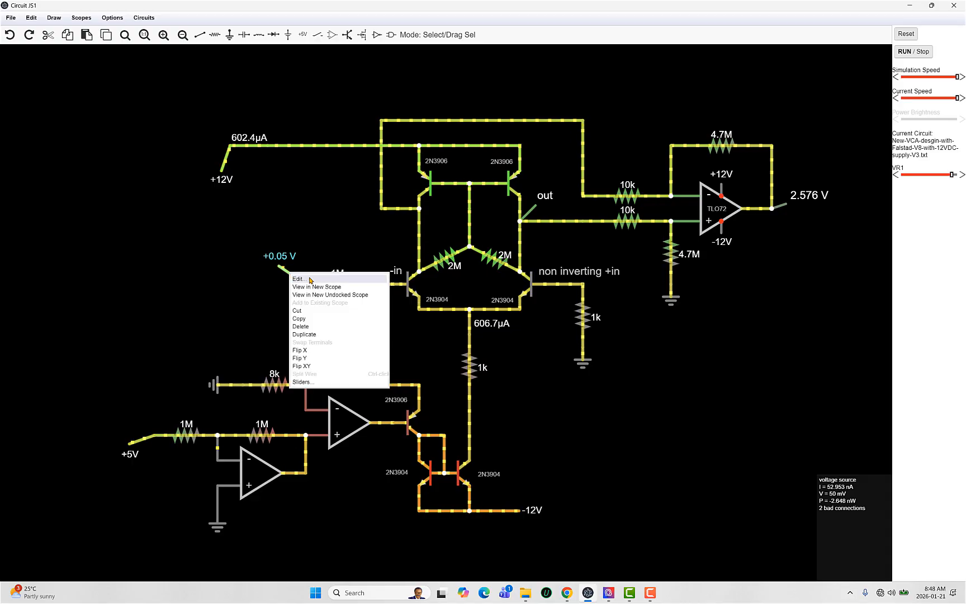
{"action": "left_click", "coordinate": [310, 279]}
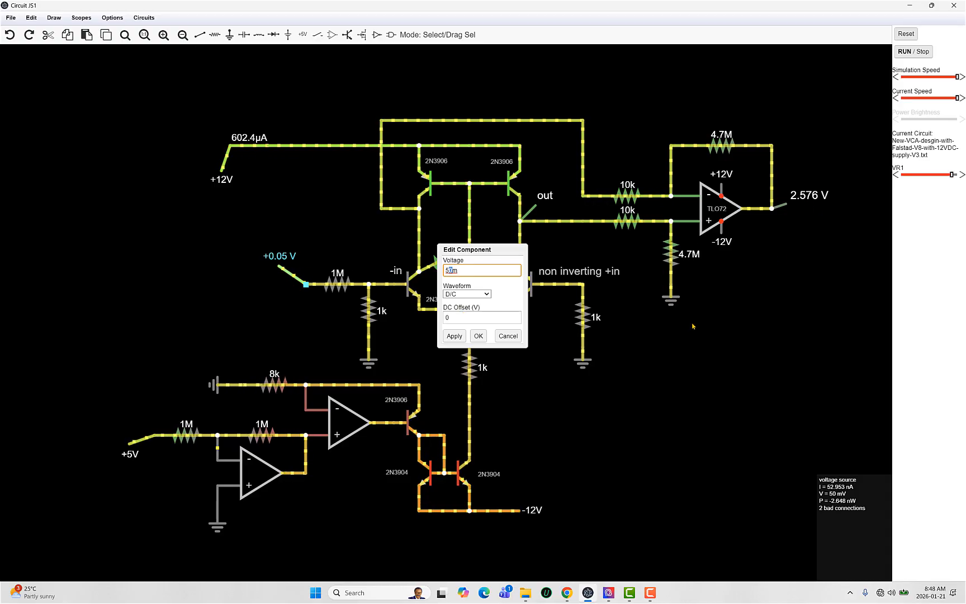
{"action": "key", "text": "Return"}
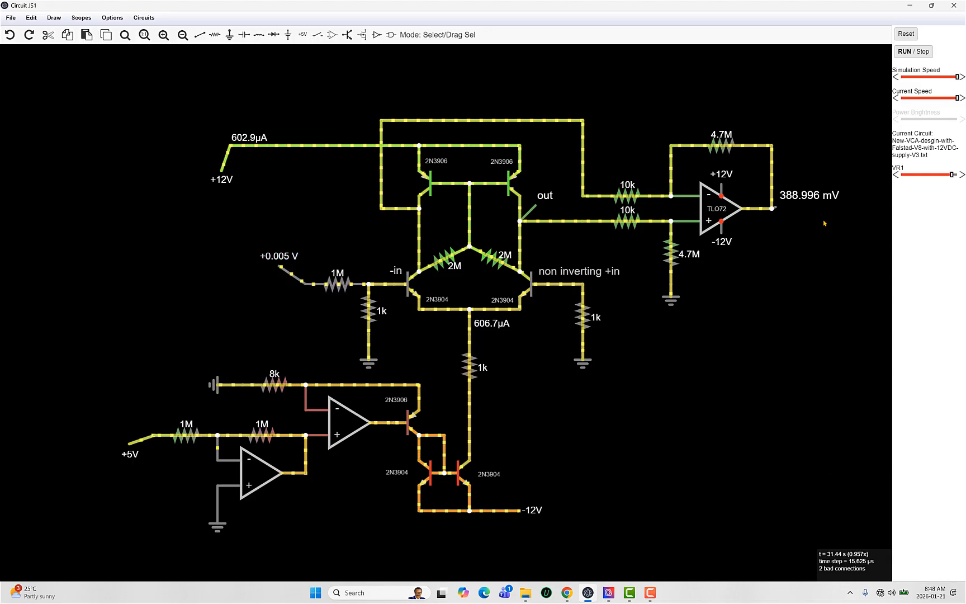
{"action": "right_click", "coordinate": [286, 271]}
{"action": "left_click", "coordinate": [291, 275]}
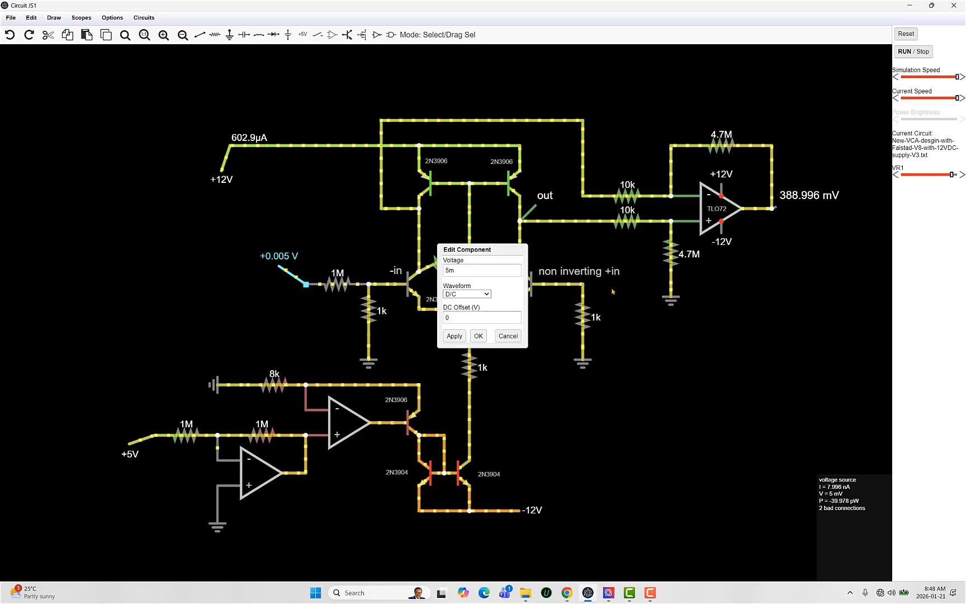
{"action": "left_click", "coordinate": [508, 336]}
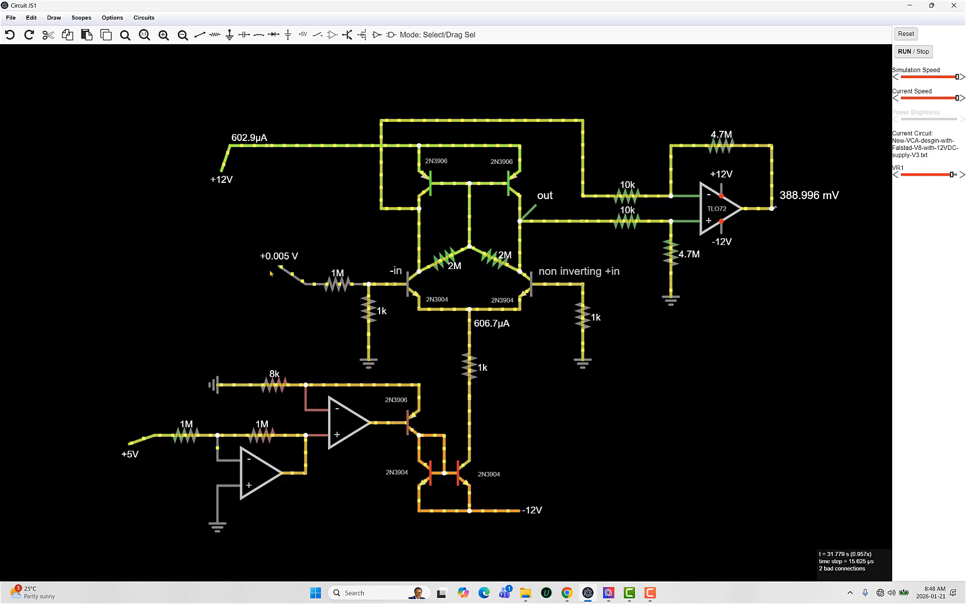
{"action": "right_click", "coordinate": [278, 385]}
{"action": "left_click", "coordinate": [151, 266]}
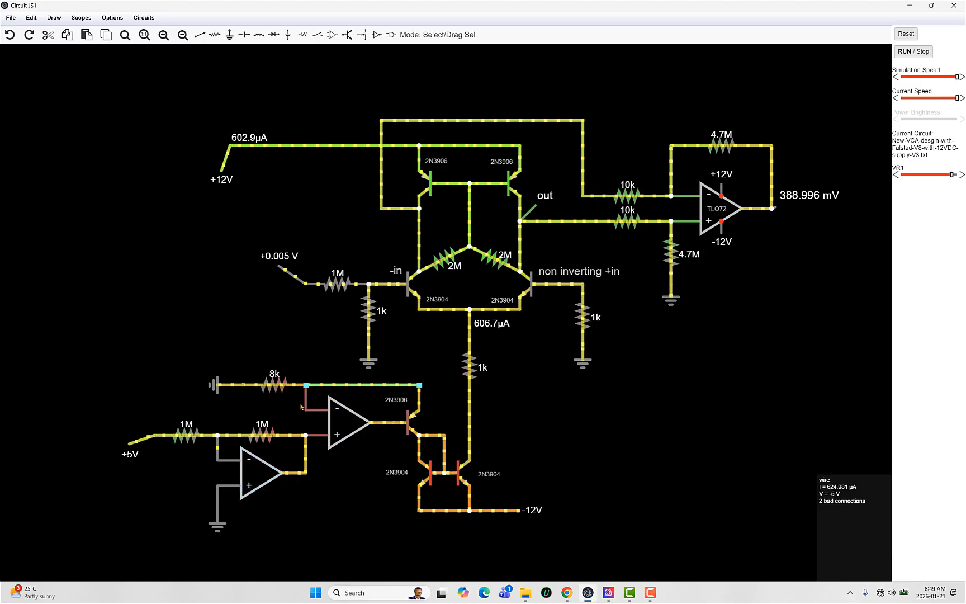
{"action": "right_click", "coordinate": [277, 385]}
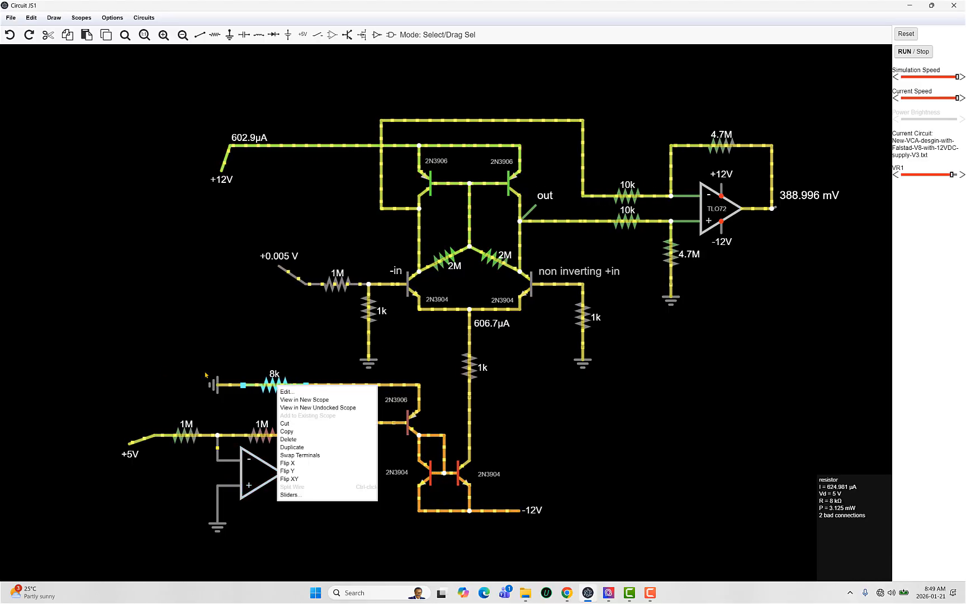
{"action": "left_click", "coordinate": [149, 367]}
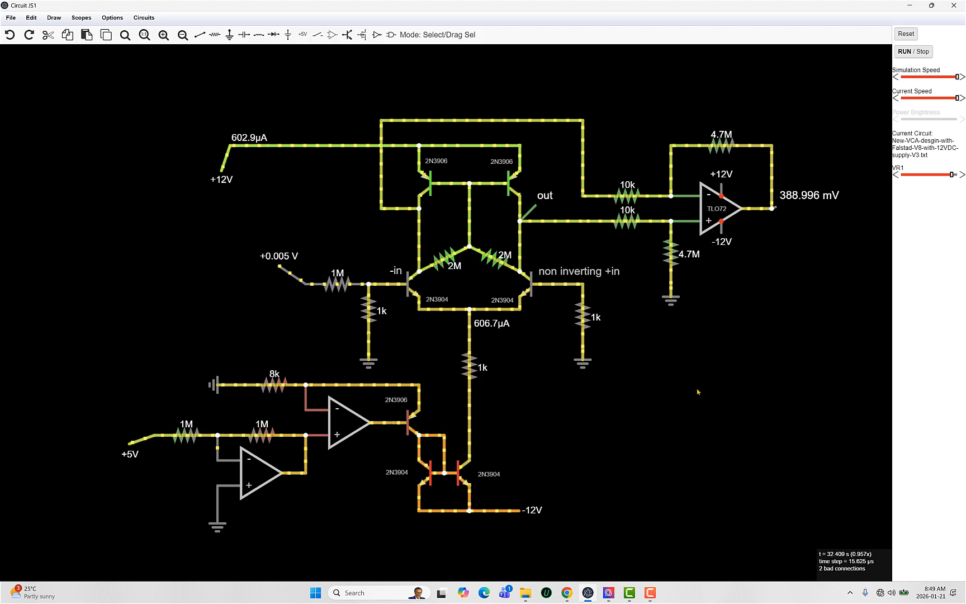